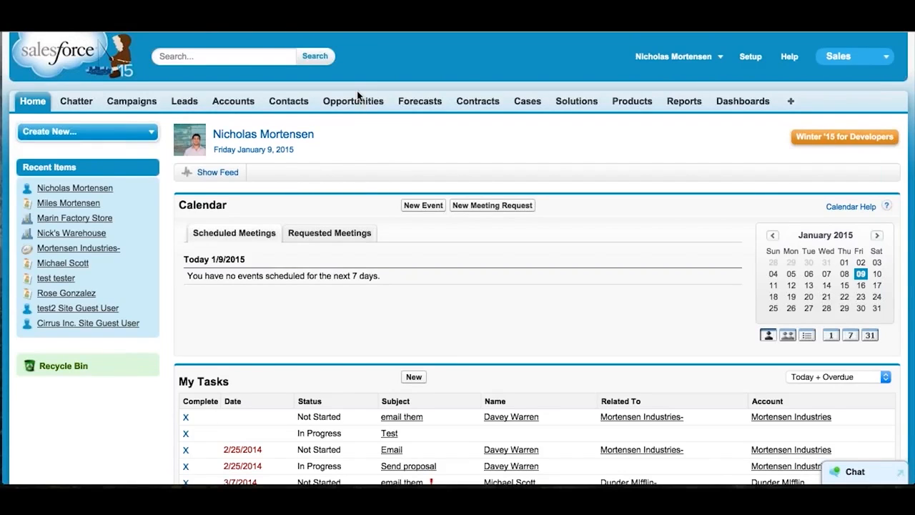
# - Copy the address of the Salesforce home page and switch to the smaller browser window showing Google
pyautogui.hotkey('ctrl', 'Down')
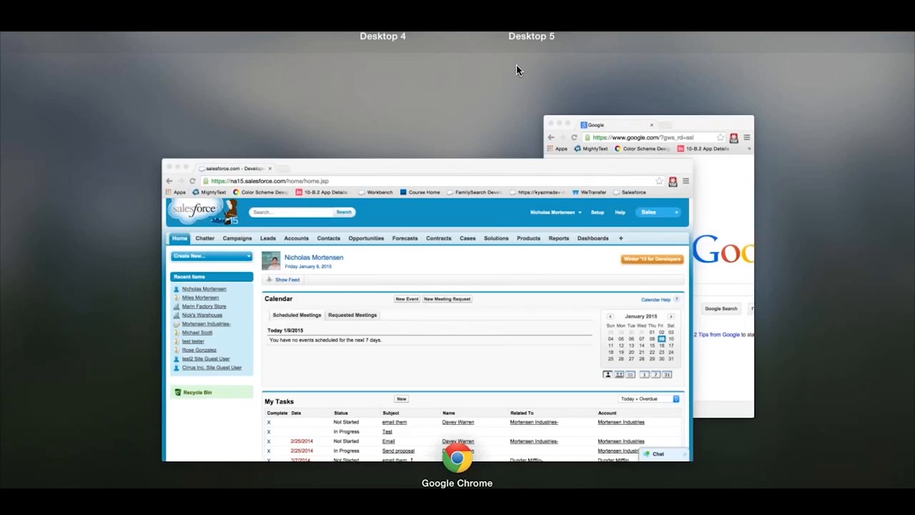
pyautogui.click(752, 190)
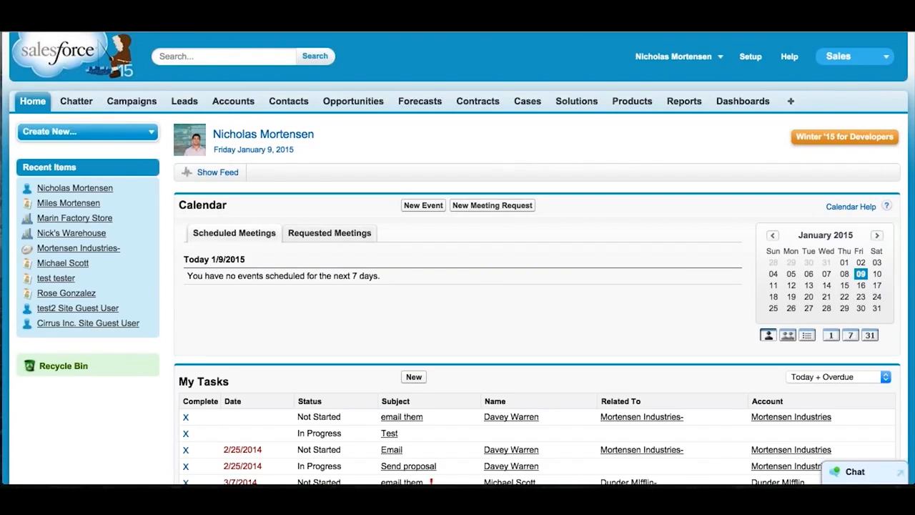
pyautogui.hotkey('ctrl', 'Up')
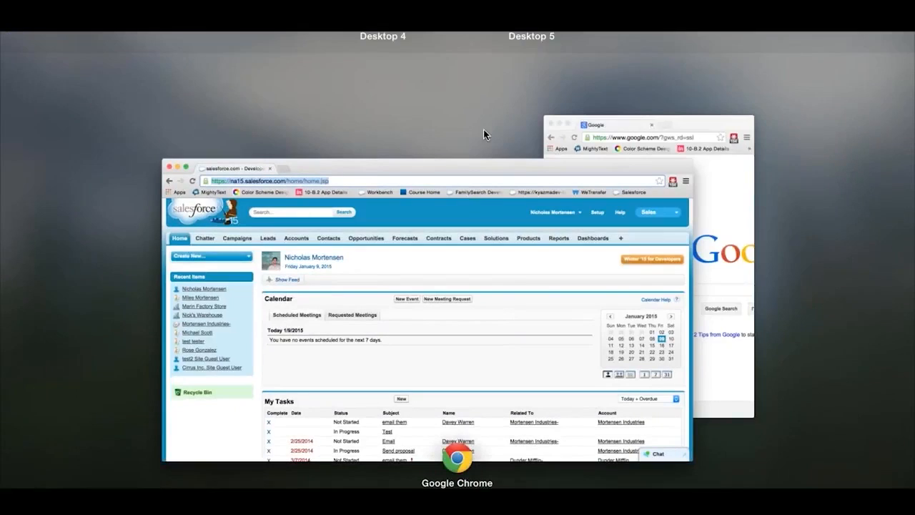
pyautogui.click(720, 158)
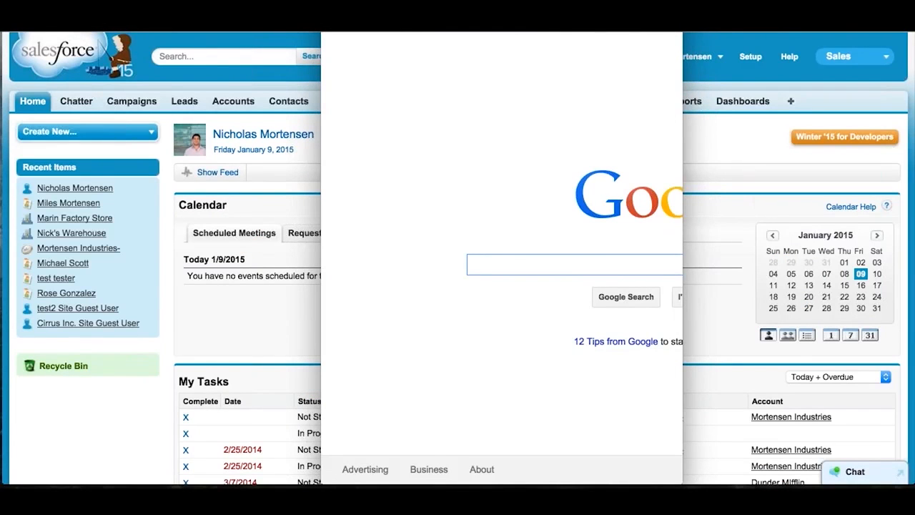
# - Load the Salesforce1 mobile app from the pasted na15.salesforce.com address, replacing its path with the completed "one" address
pyautogui.press('super+l')
pyautogui.write('https://na15.salesforce.com/home/home.jsp')
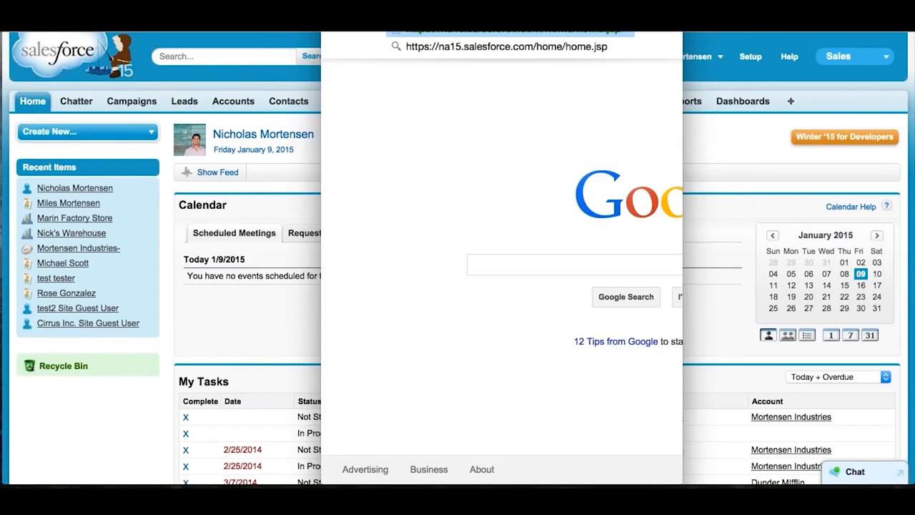
pyautogui.press('BackSpace')
pyautogui.press('BackSpace')
pyautogui.press('BackSpace')
pyautogui.press('BackSpace')
pyautogui.press('BackSpace')
pyautogui.press('BackSpace')
pyautogui.press('BackSpace')
pyautogui.press('BackSpace')
pyautogui.press('BackSpace')
pyautogui.press('BackSpace')
pyautogui.press('BackSpace')
pyautogui.press('BackSpace')
pyautogui.press('BackSpace')
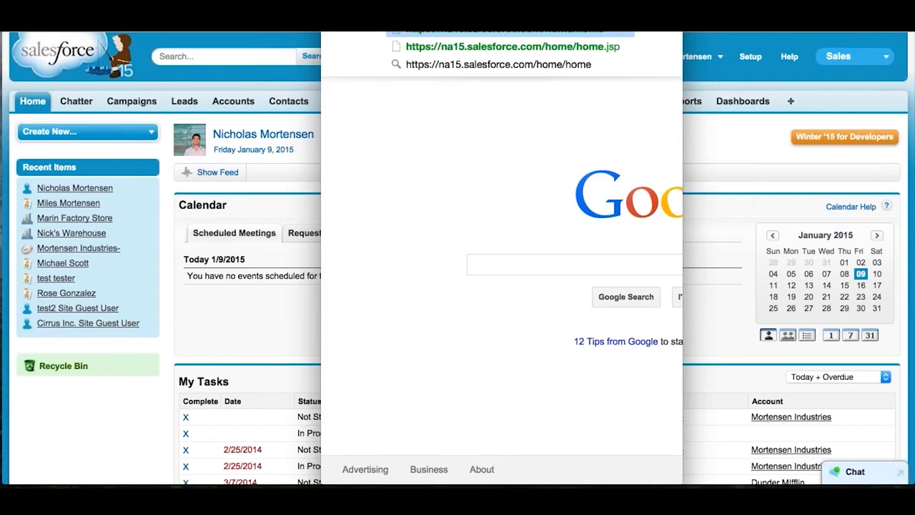
pyautogui.write('one')
pyautogui.press('Right')
pyautogui.press('Return')
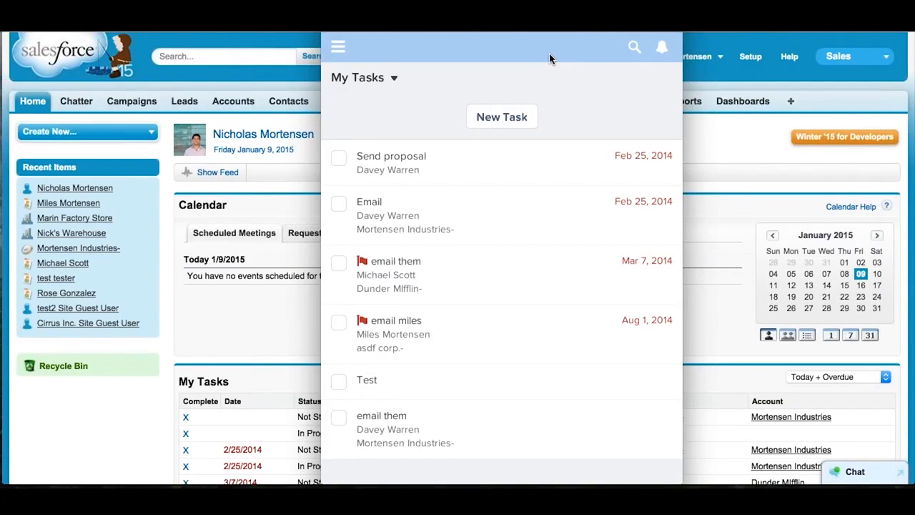
# - Open the mobile app's navigation menu and review its items from Tasks down to Logout
pyautogui.click(338, 49)
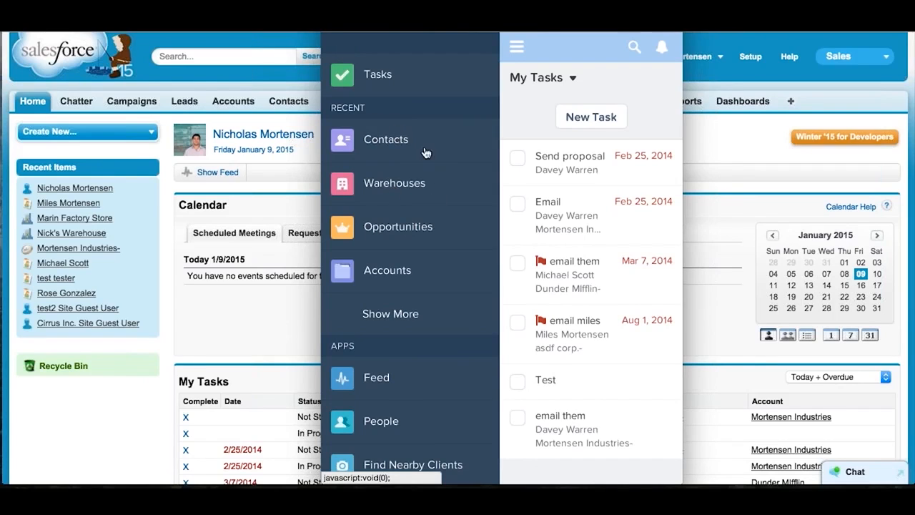
pyautogui.scroll(-1, 429, 173)
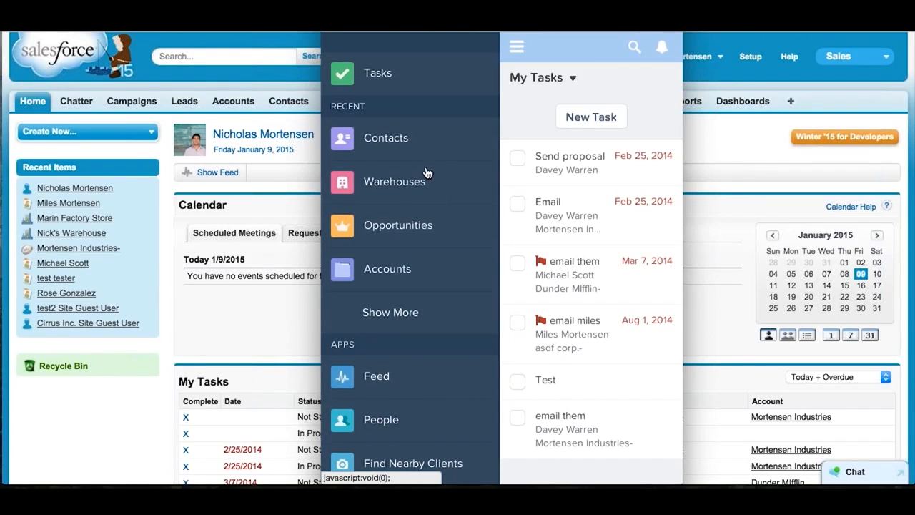
pyautogui.scroll(-5, 427, 175)
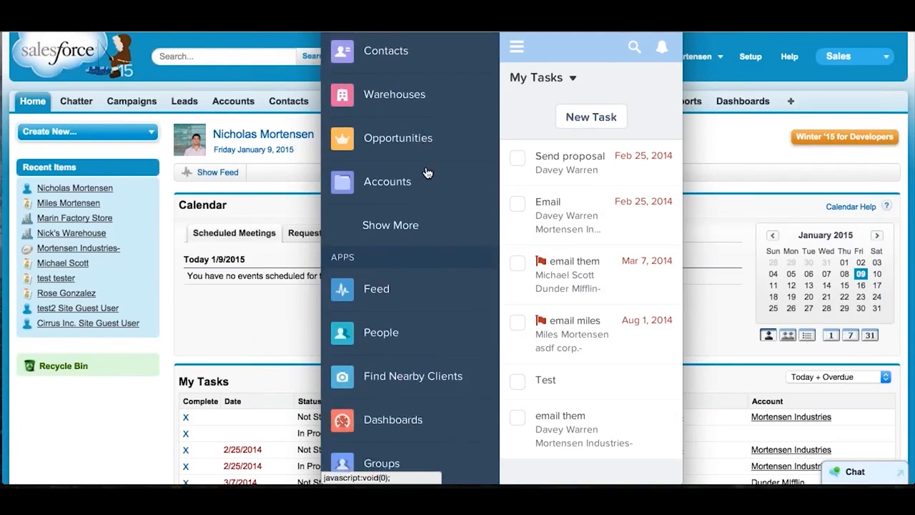
pyautogui.scroll(-1, 432, 289)
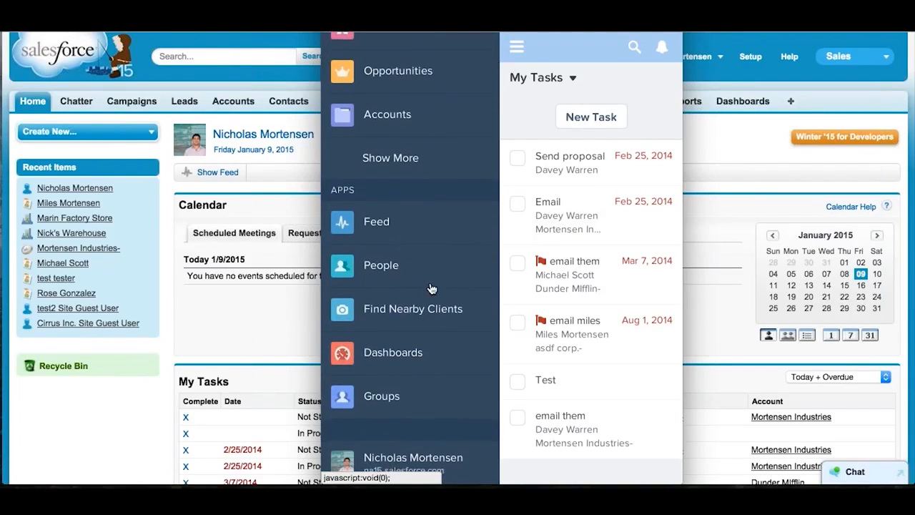
pyautogui.scroll(-2, 432, 289)
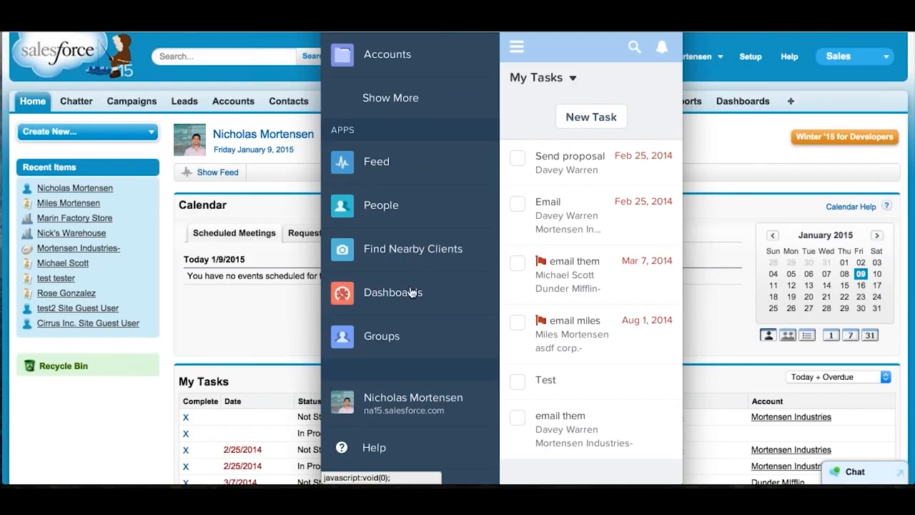
pyautogui.scroll(-3, 397, 396)
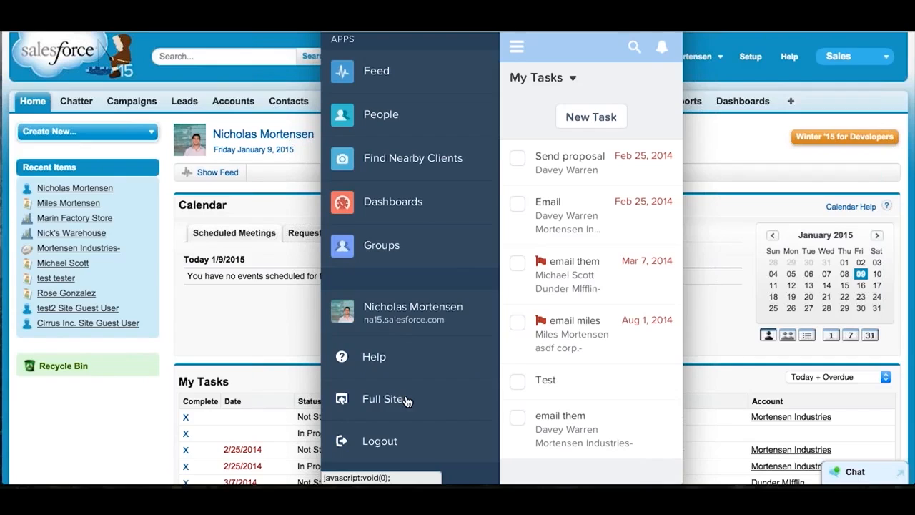
pyautogui.scroll(10, 405, 400)
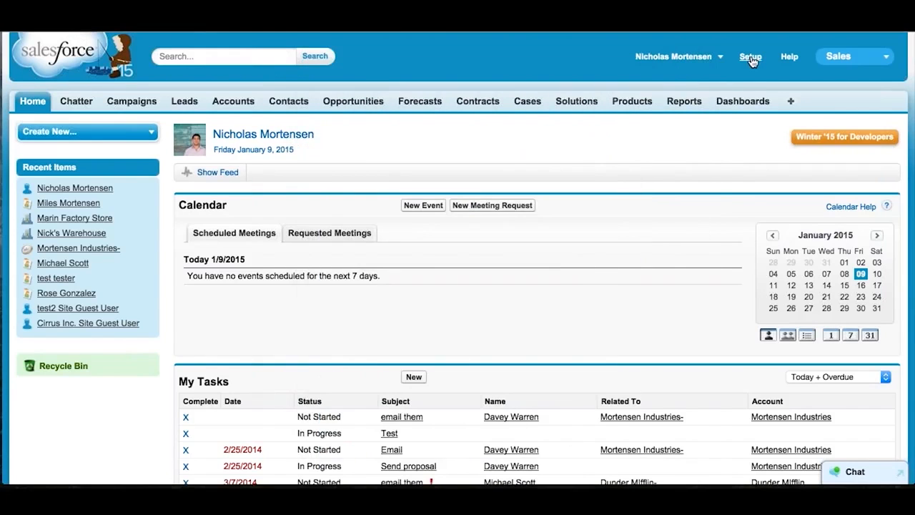
# - Open Setup in the full Salesforce site and expand Mobile Administration to look over its Salesforce1 options
pyautogui.click(750, 57)
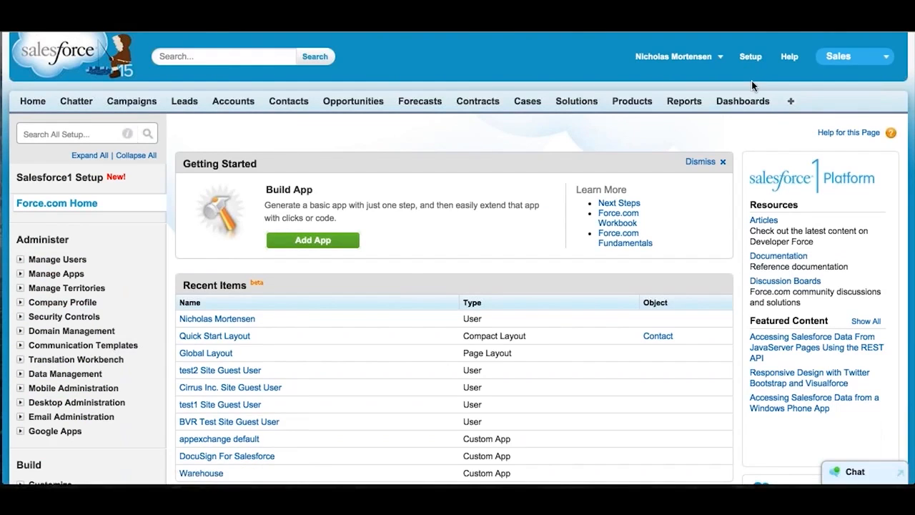
pyautogui.click(718, 57)
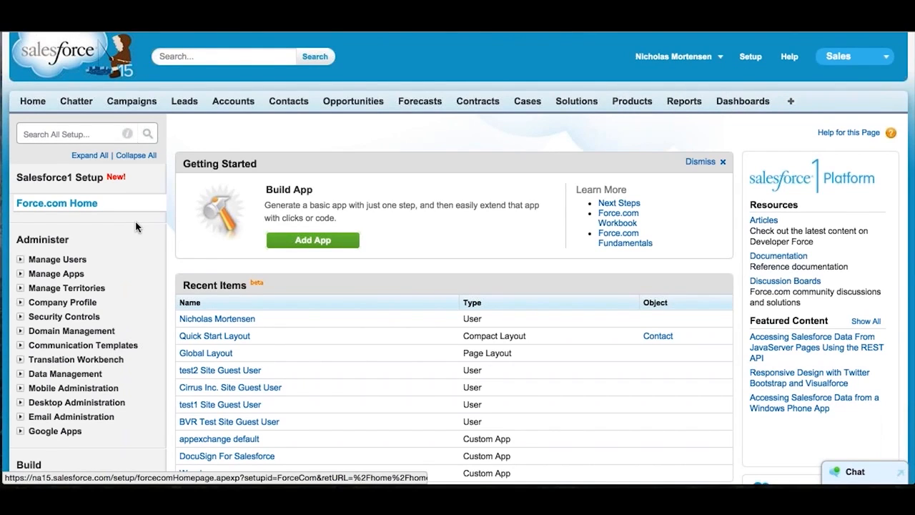
pyautogui.scroll(-2, 135, 226)
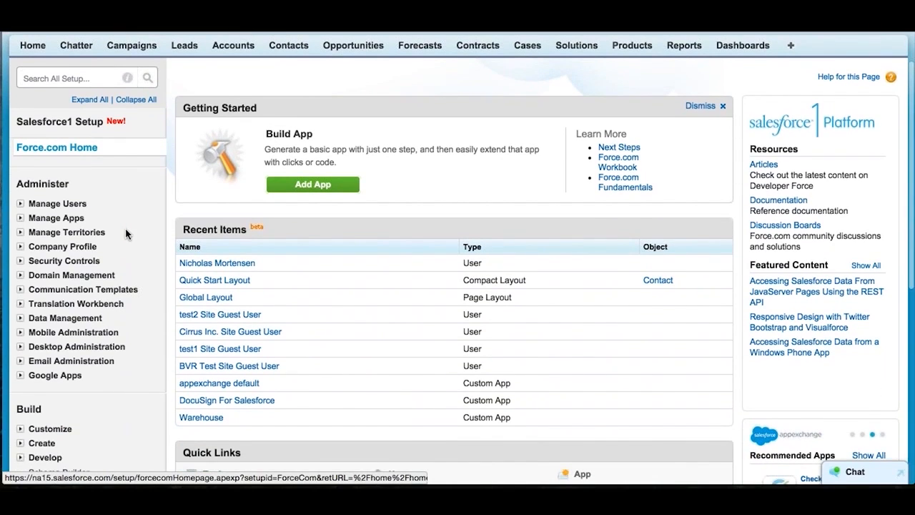
pyautogui.click(21, 331)
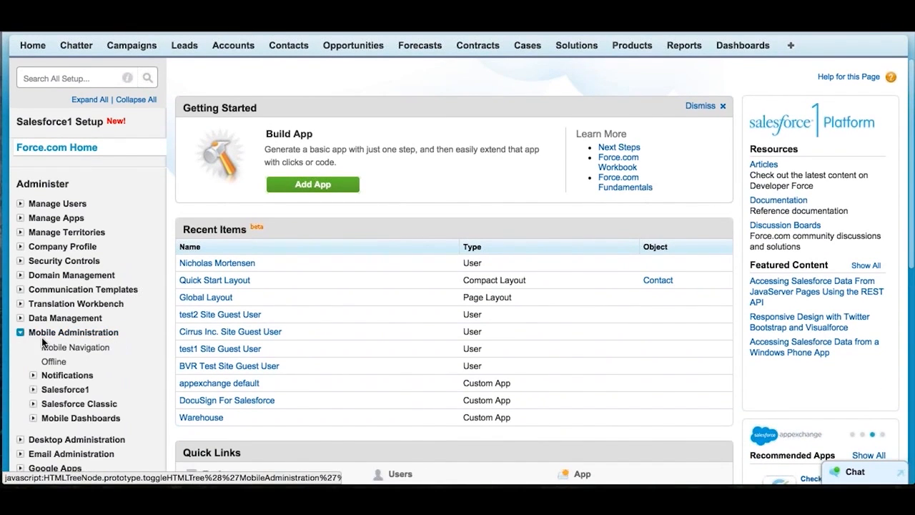
pyautogui.scroll(-1, 64, 378)
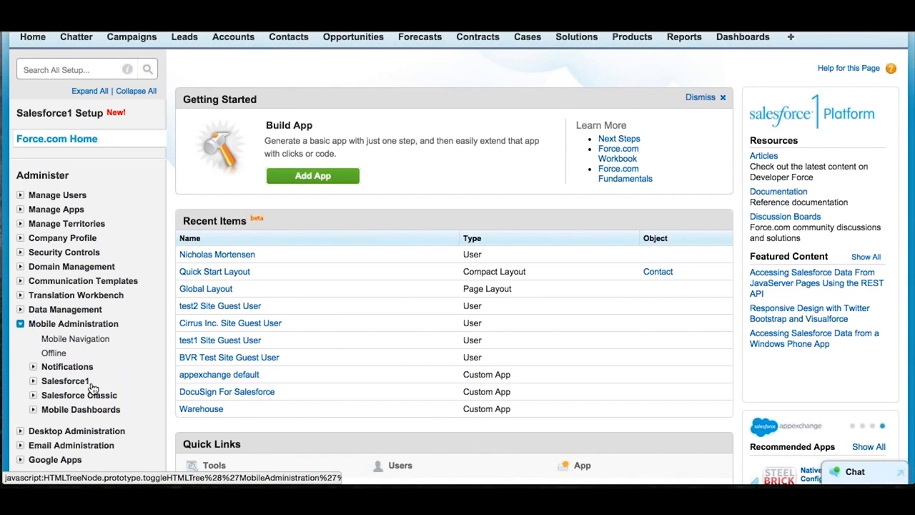
pyautogui.scroll(3, 92, 387)
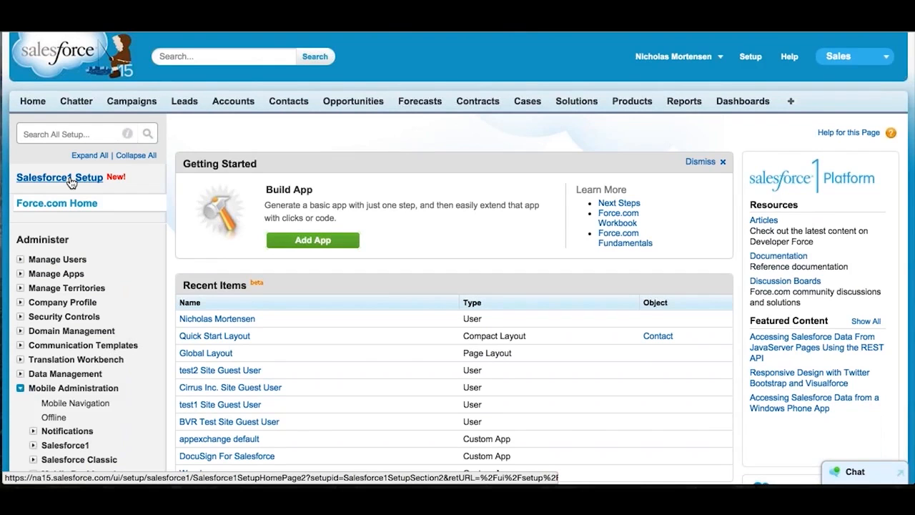
# - Open the Salesforce1 Setup page and look over its wizard, customization, security and records sections
pyautogui.click(70, 179)
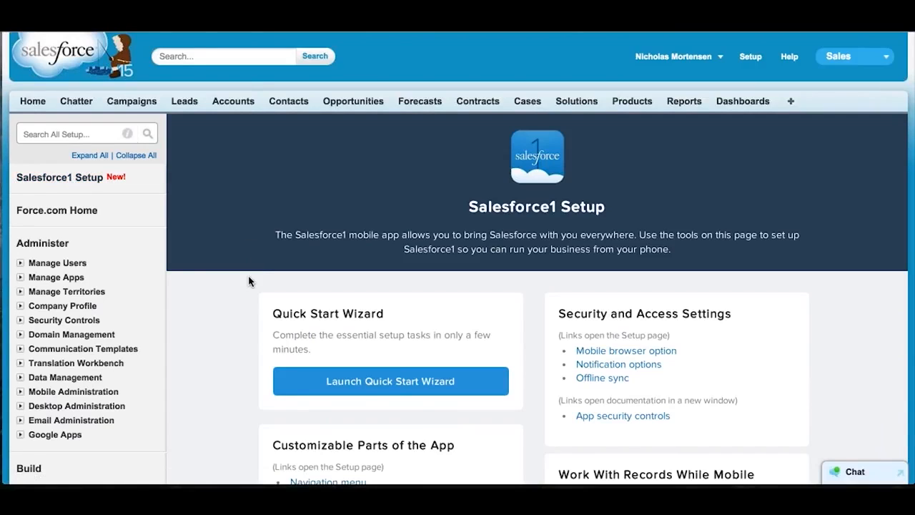
pyautogui.scroll(-3, 248, 281)
pyautogui.click(461, 162)
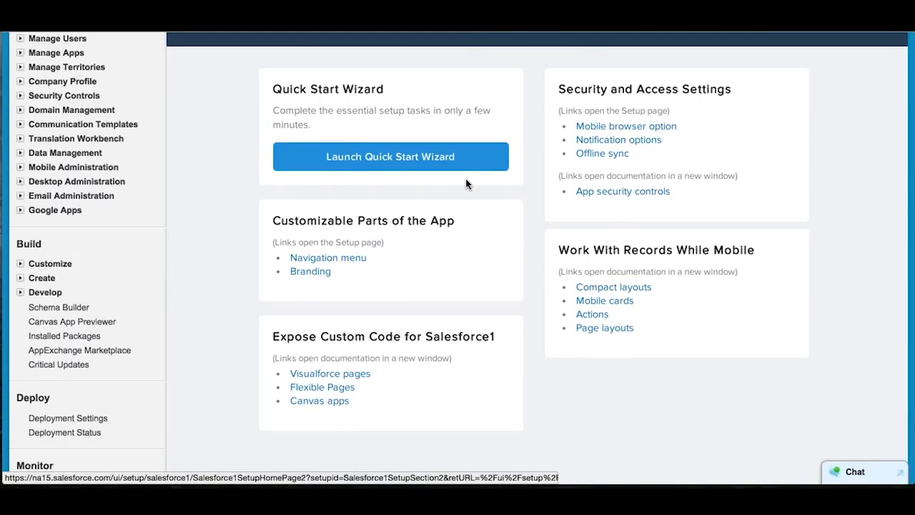
pyautogui.scroll(2, 466, 185)
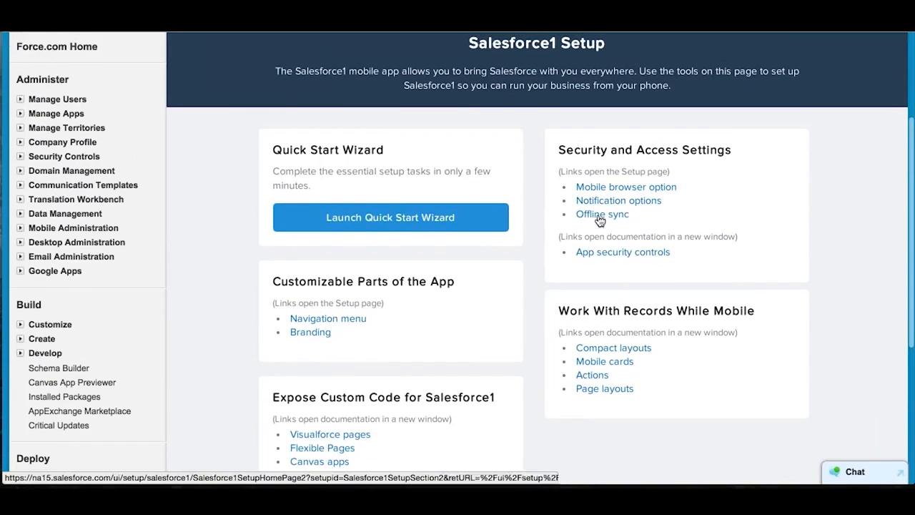
pyautogui.scroll(-1, 808, 236)
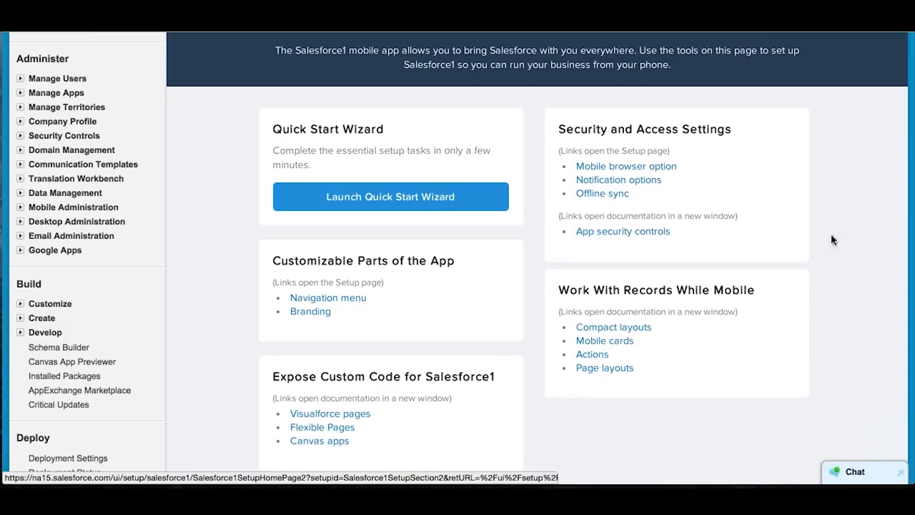
# - Launch the Quick Start Wizard and get started with its first stage, Customize the Navigation Menu
pyautogui.click(427, 206)
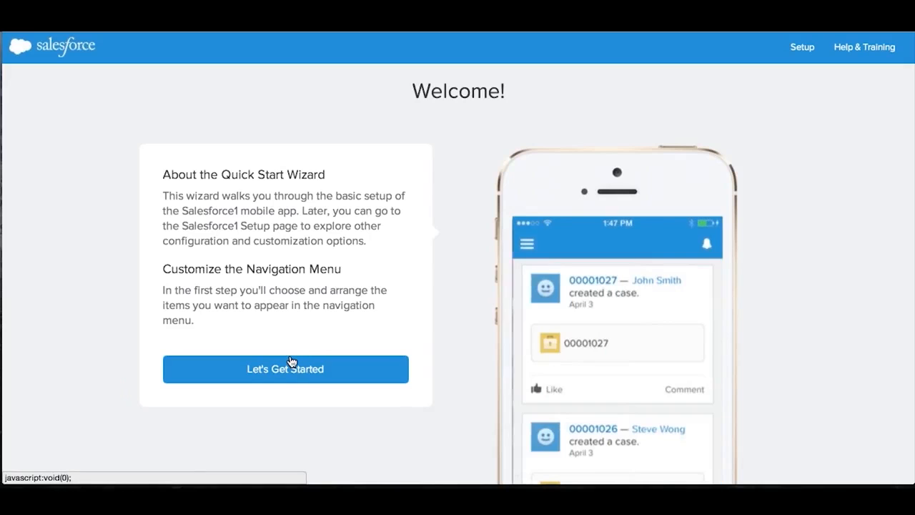
pyautogui.scroll(-2, 291, 361)
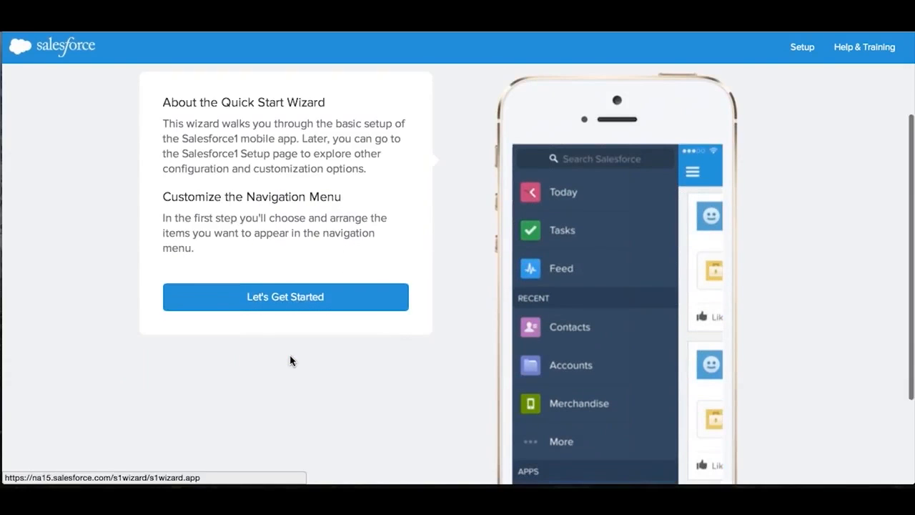
pyautogui.click(309, 305)
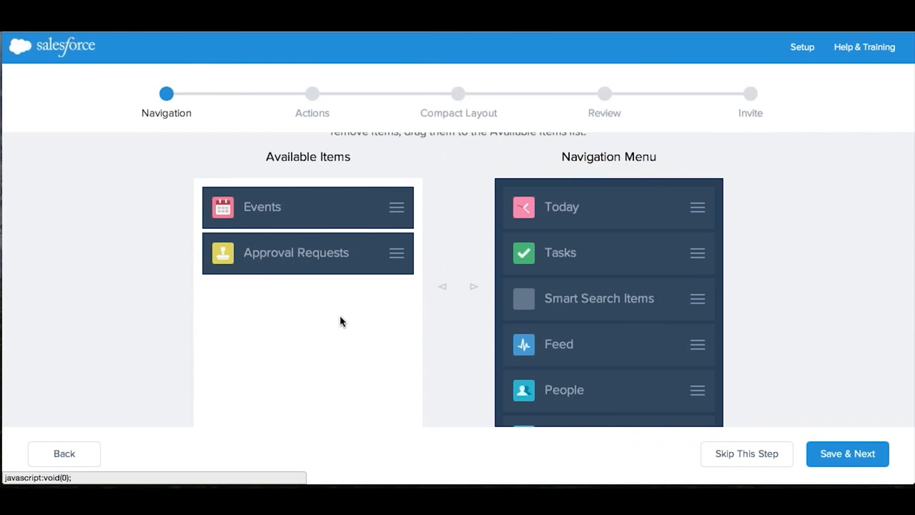
pyautogui.scroll(2, 368, 325)
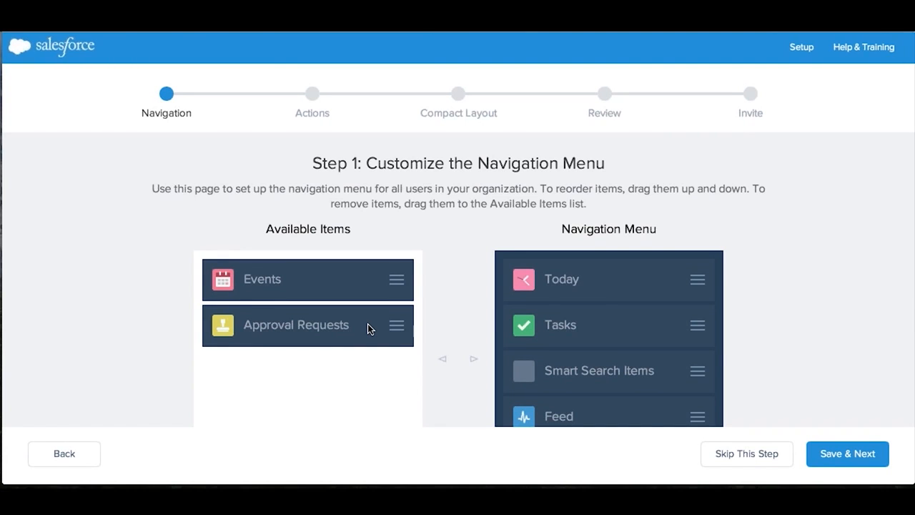
# - Compare the mobile app's navigation menu with the wizard's Available Items and Navigation Menu lists
pyautogui.hotkey('ctrl', 'Up')
pyautogui.click(708, 274)
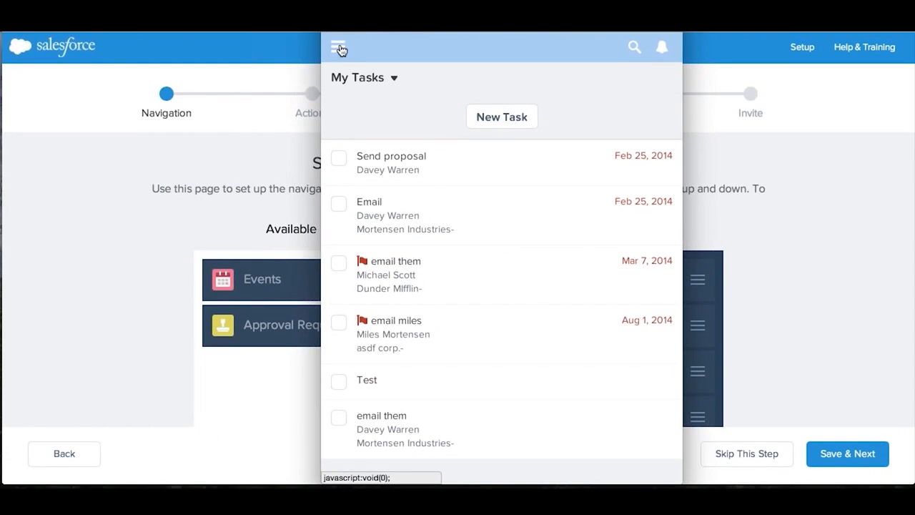
pyautogui.click(342, 47)
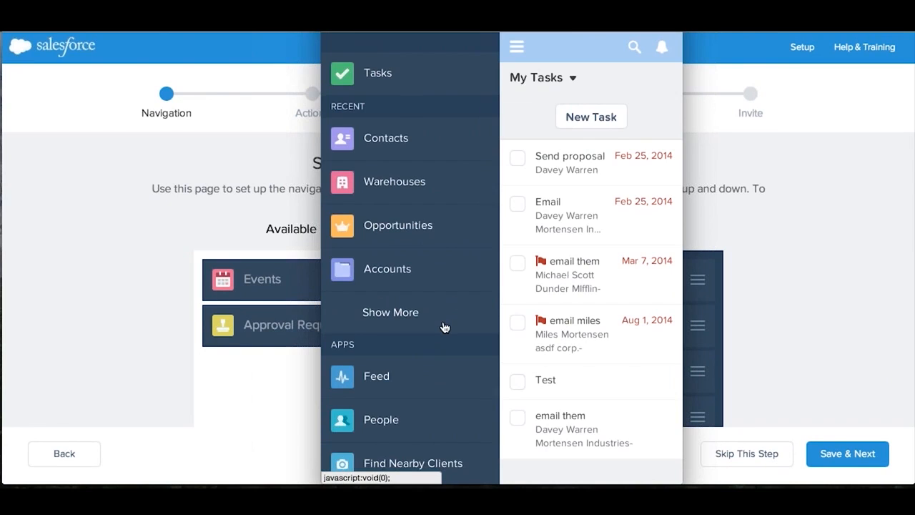
pyautogui.scroll(-5, 443, 329)
pyautogui.scroll(5, 444, 326)
pyautogui.scroll(1, 444, 326)
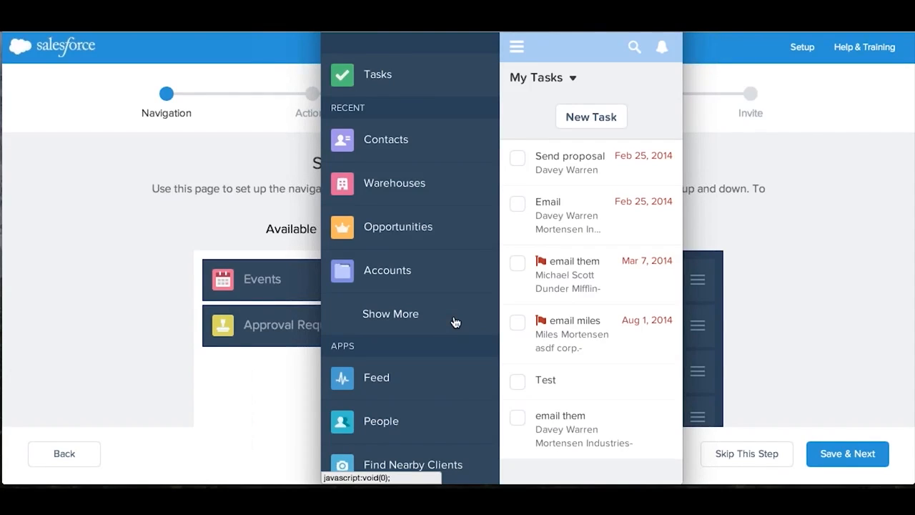
pyautogui.click(803, 272)
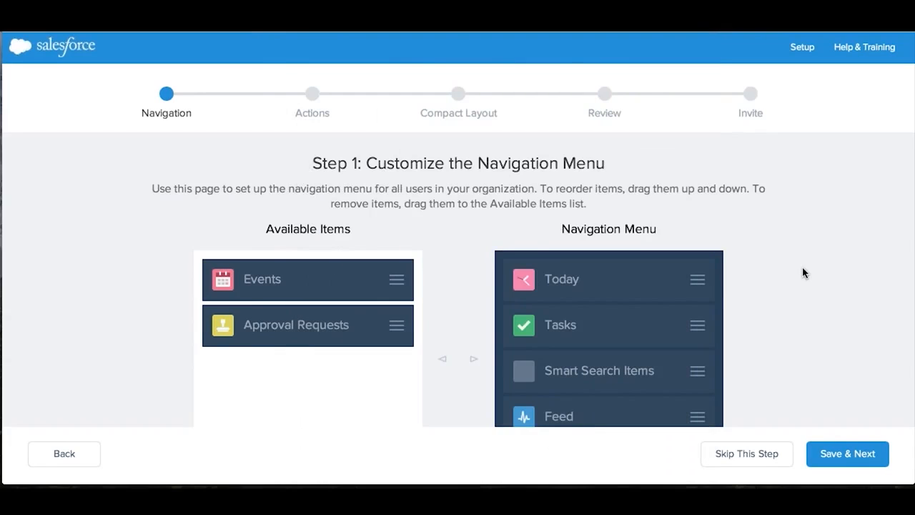
pyautogui.scroll(-1, 560, 273)
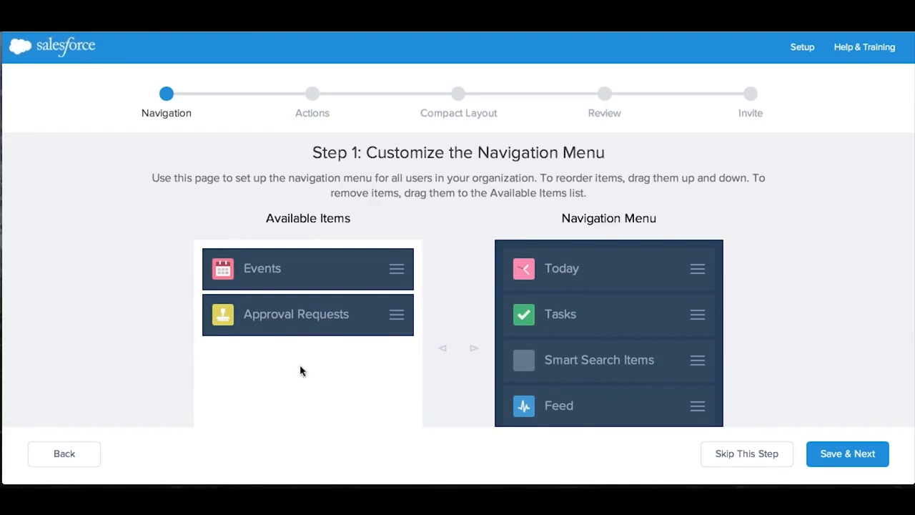
pyautogui.scroll(-3, 811, 253)
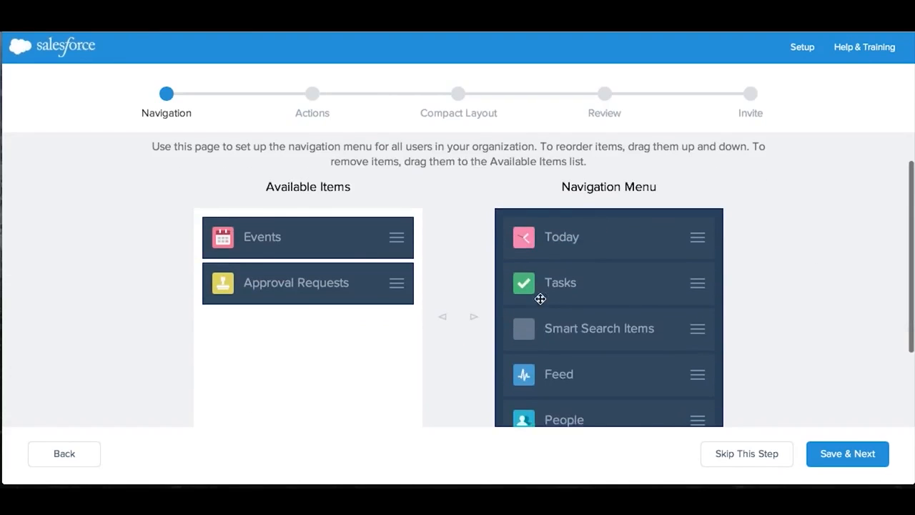
pyautogui.scroll(-2, 783, 250)
pyautogui.scroll(-3, 783, 250)
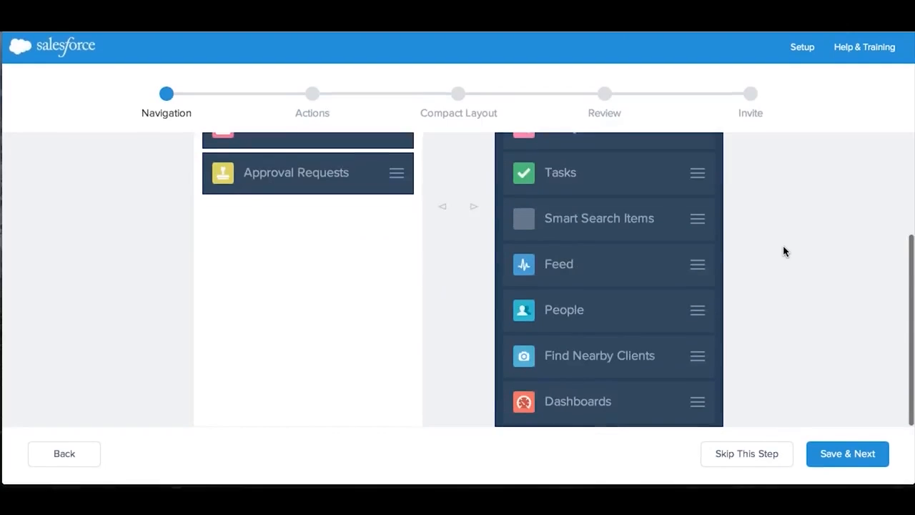
# - Move Find Nearby Clients to the top of the Navigation Menu list and save the navigation stage
pyautogui.scroll(4, 783, 251)
pyautogui.scroll(-4, 783, 251)
pyautogui.moveTo(702, 356); pyautogui.dragTo(698, 156)
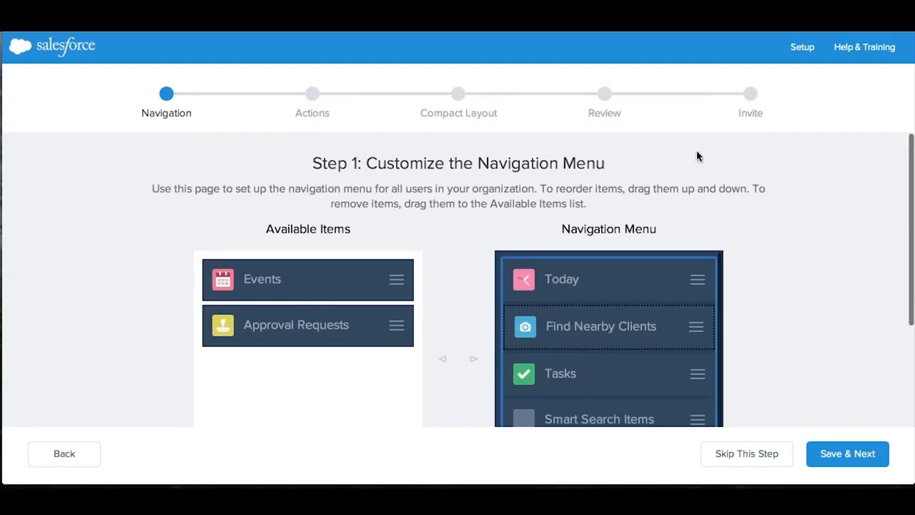
pyautogui.moveTo(696, 326); pyautogui.dragTo(701, 279)
pyautogui.scroll(-2, 782, 302)
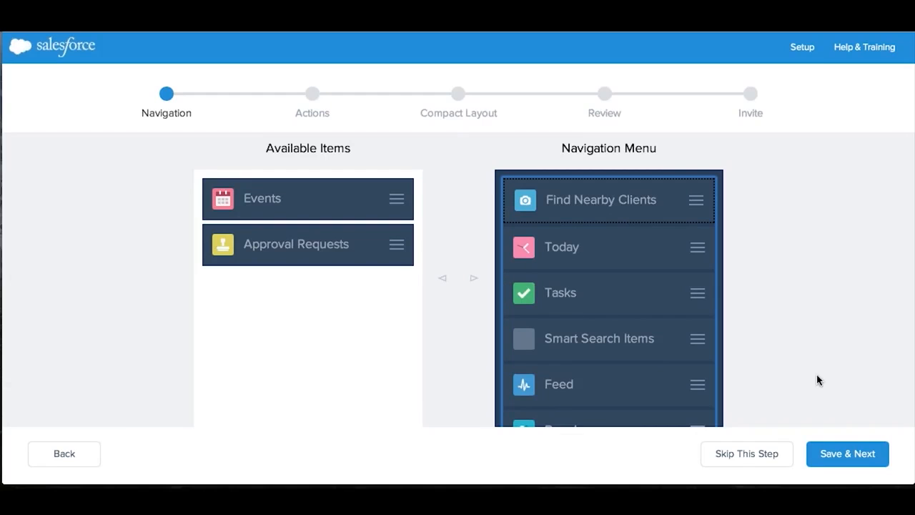
pyautogui.click(864, 460)
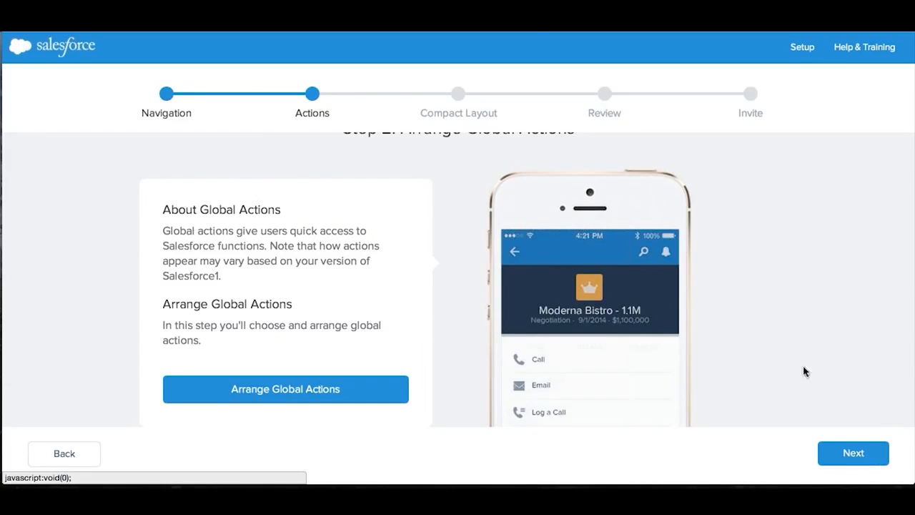
# - Read about global actions and start Arrange Global Actions to view the Available Items and Selected Global Actions lists
pyautogui.scroll(-2, 757, 285)
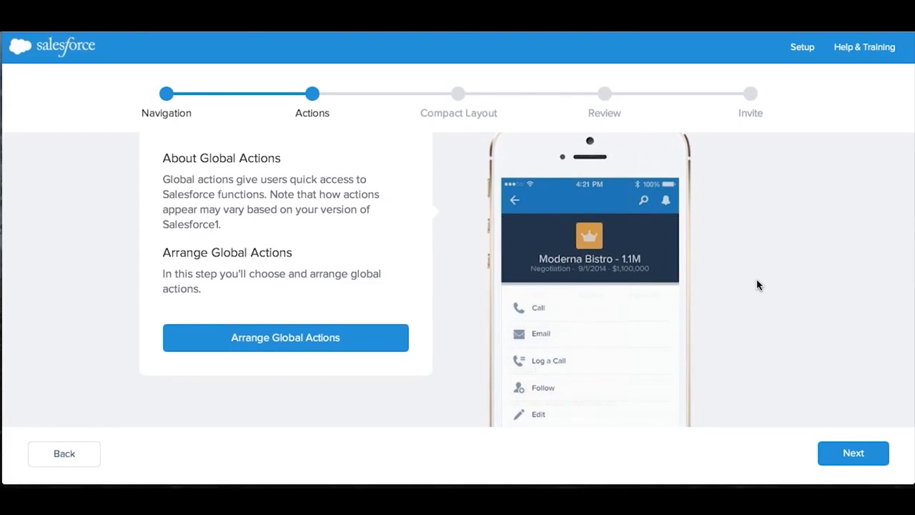
pyautogui.scroll(-2, 756, 285)
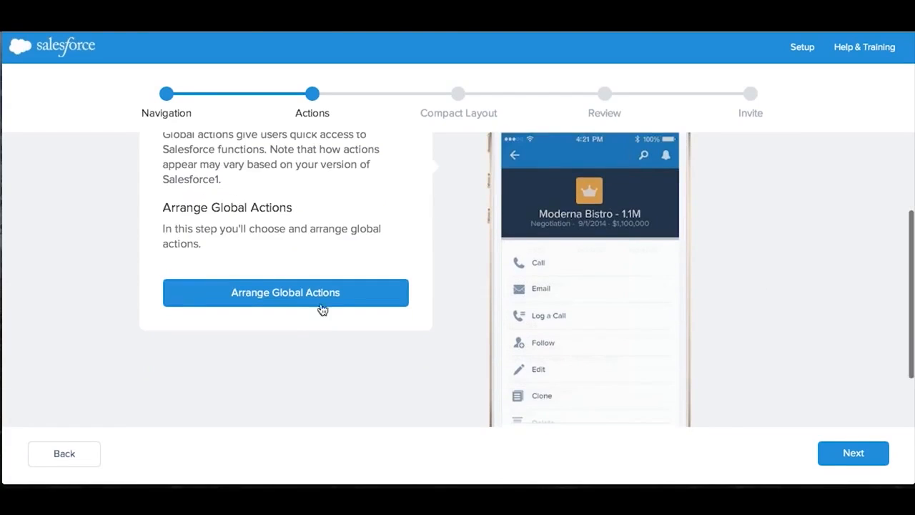
pyautogui.click(331, 300)
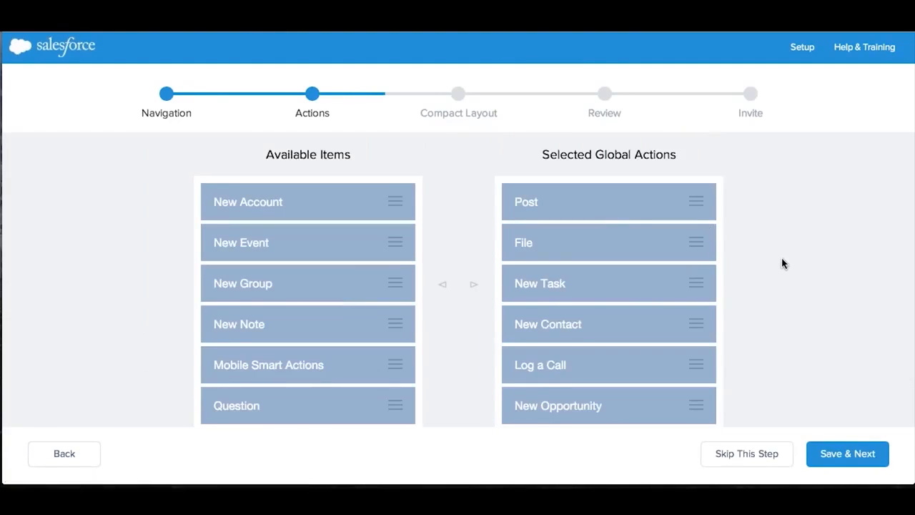
pyautogui.scroll(-1, 781, 263)
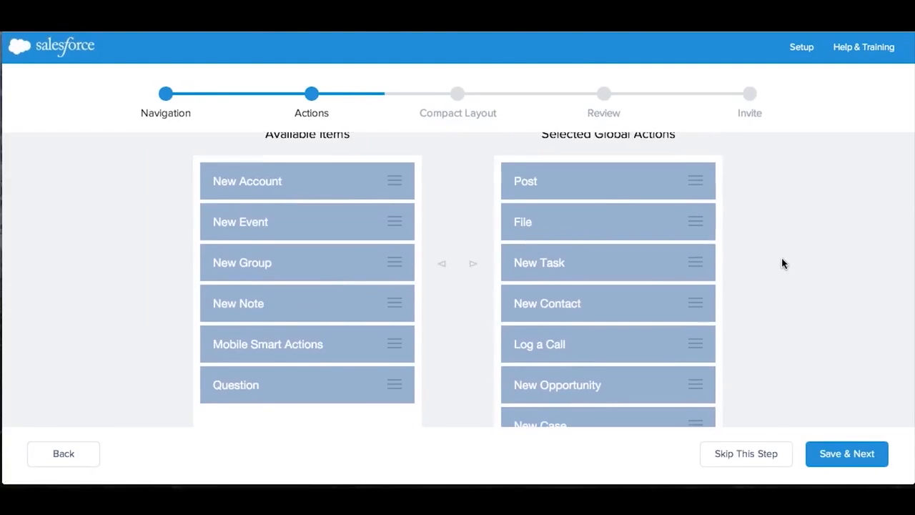
# - Switch to the mobile app preview, open a recent contact's record and look through its full list of actions
pyautogui.hotkey('ctrl', 'Up')
pyautogui.click(737, 220)
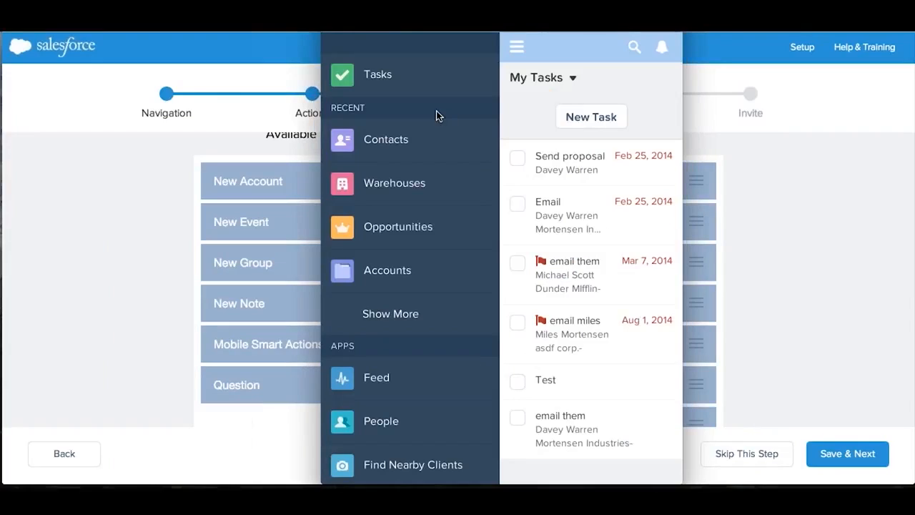
pyautogui.click(385, 141)
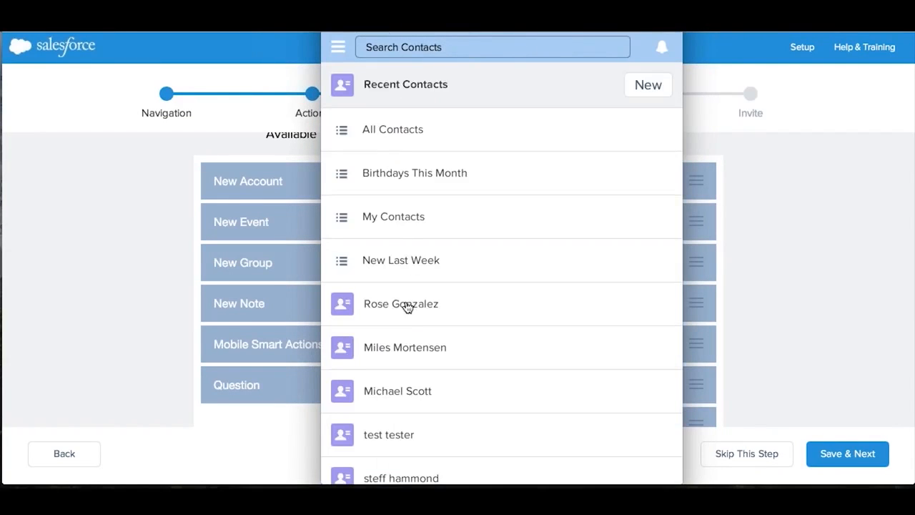
pyautogui.click(406, 305)
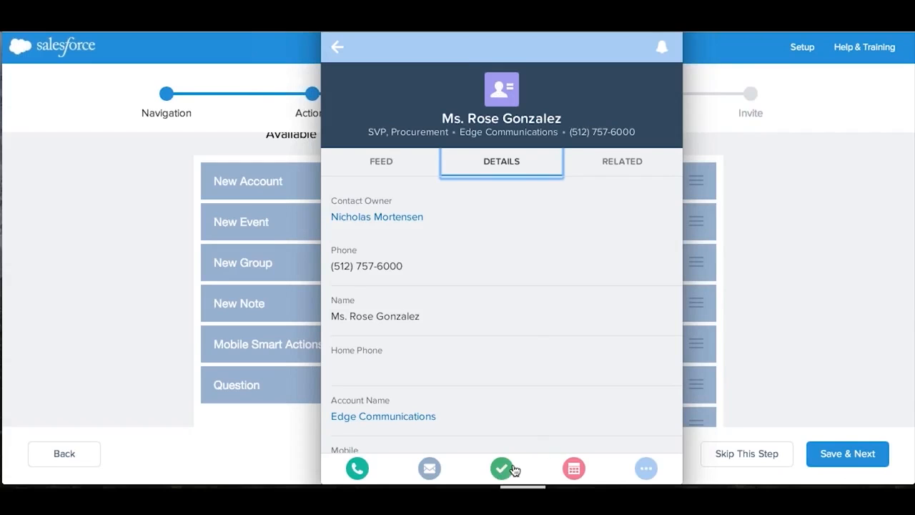
pyautogui.click(646, 469)
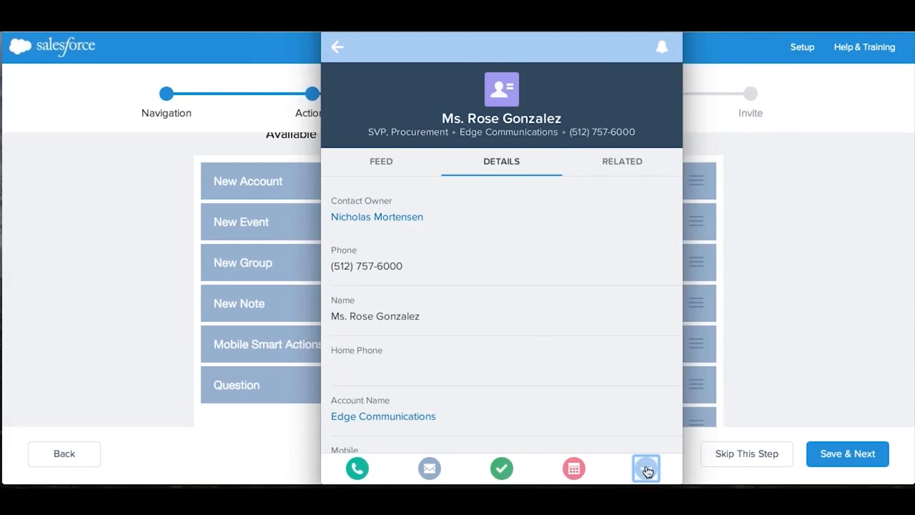
pyautogui.scroll(-2, 545, 352)
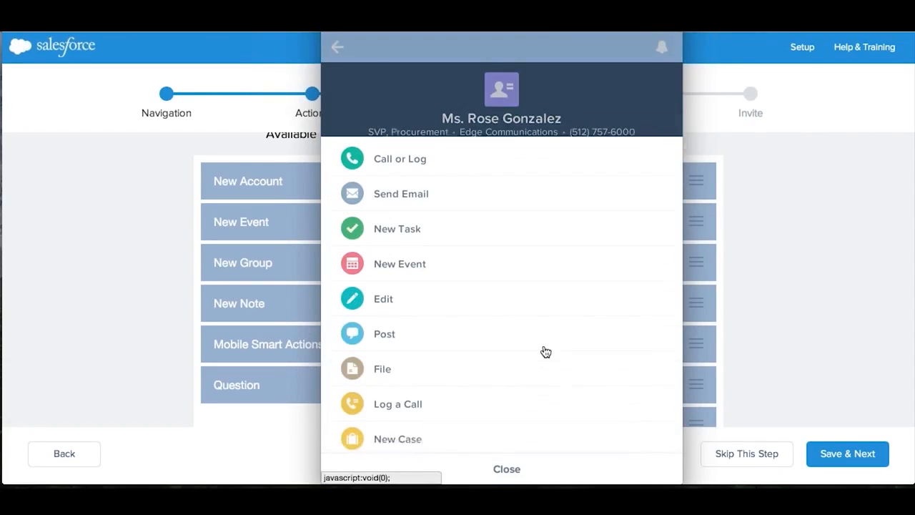
pyautogui.scroll(-2, 546, 352)
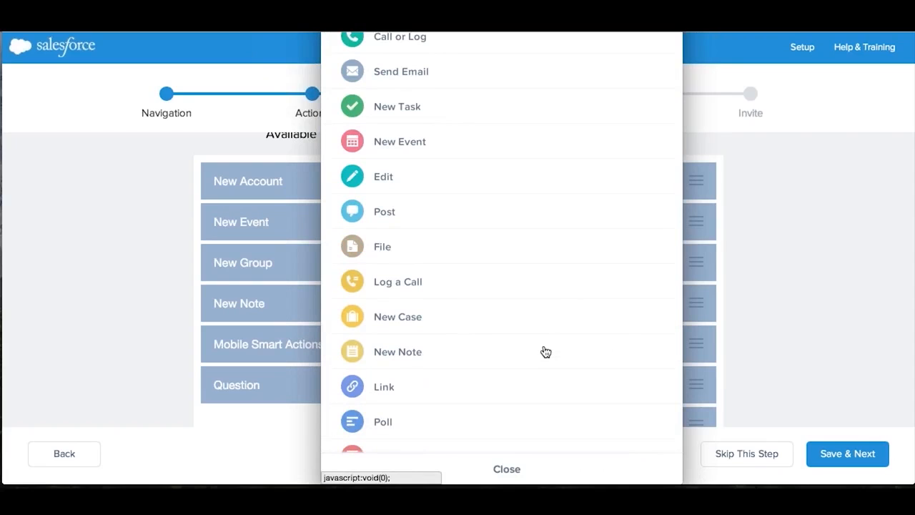
pyautogui.scroll(-3, 546, 352)
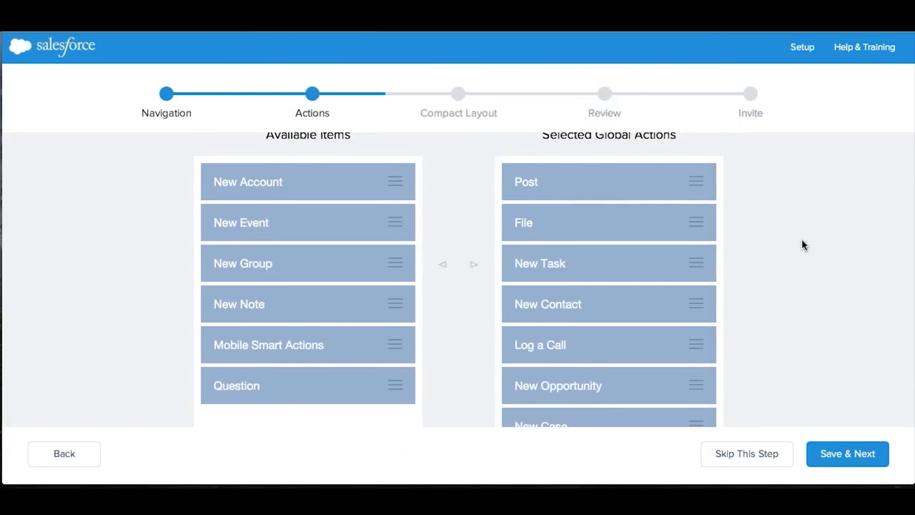
# - Review the available and selected actions of the Global Layout, and save them as they are to proceed to Compact Layout
pyautogui.scroll(1, 802, 245)
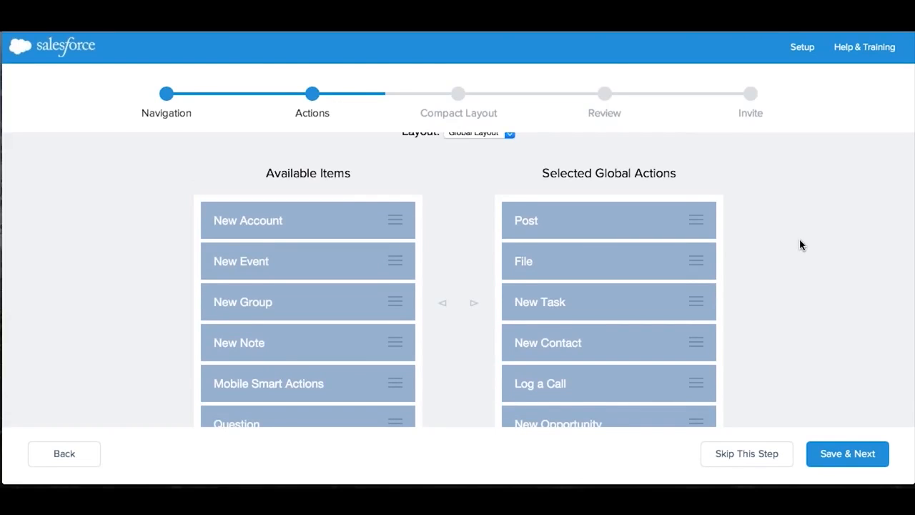
pyautogui.scroll(-1, 769, 247)
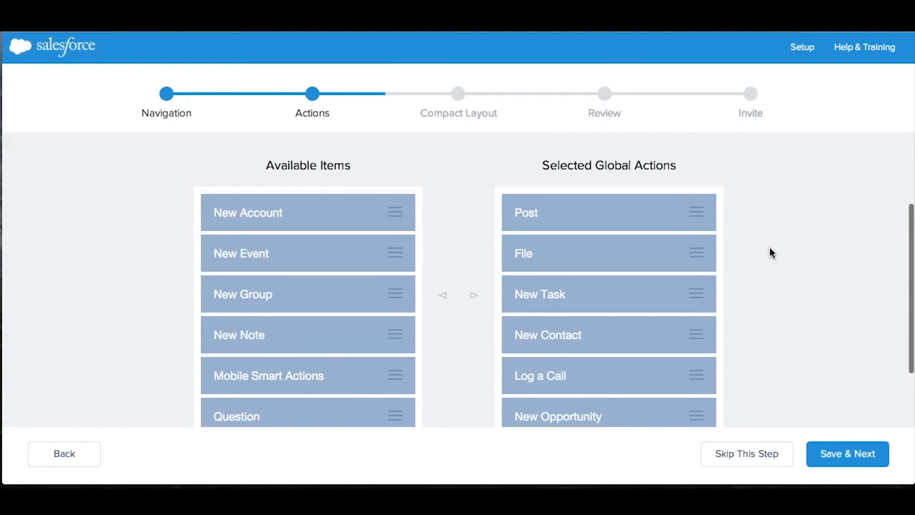
pyautogui.scroll(-2, 770, 248)
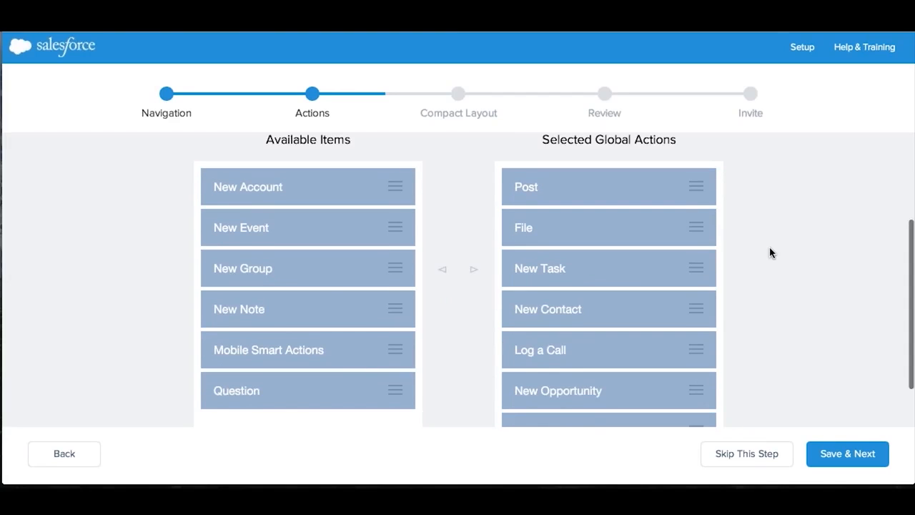
pyautogui.scroll(-3, 770, 248)
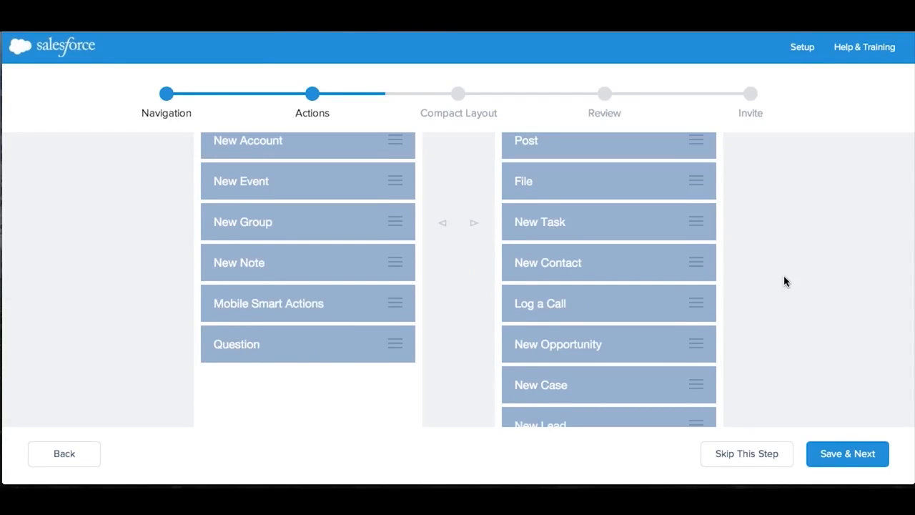
pyautogui.click(844, 454)
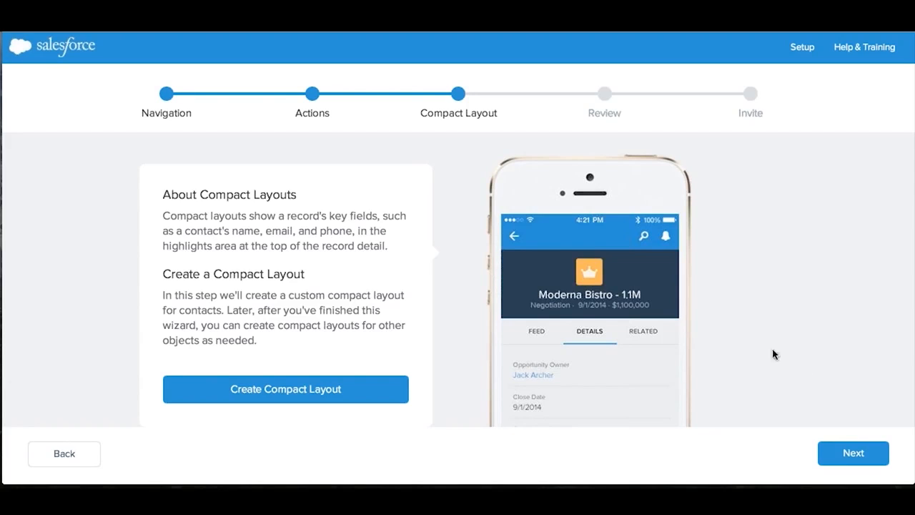
# - Start Create Compact Layout for contacts, review the available and included fields, and save the layout with its existing fields
pyautogui.click(345, 392)
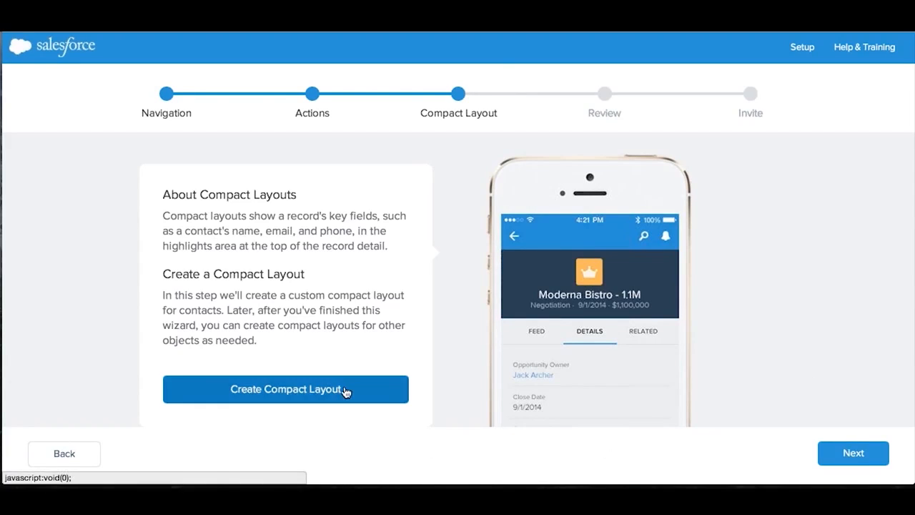
pyautogui.scroll(-2, 779, 311)
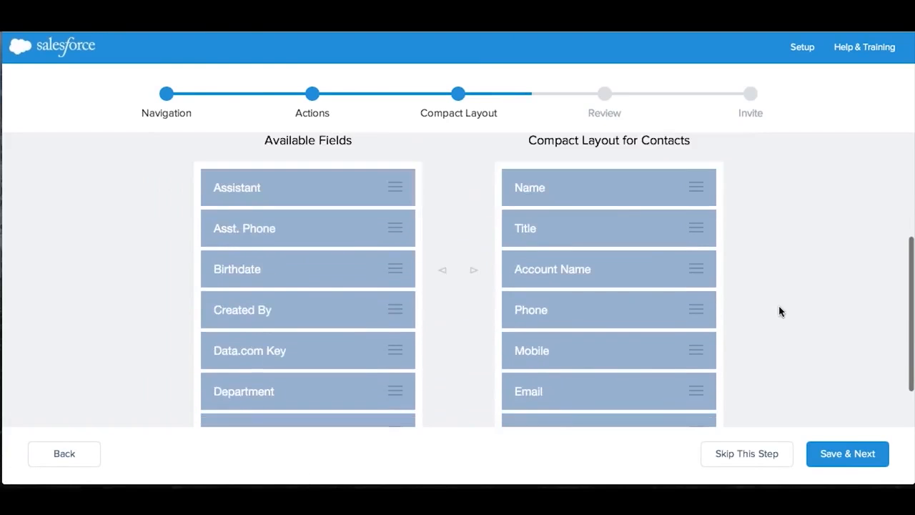
pyautogui.scroll(-1, 779, 311)
pyautogui.scroll(-1, 843, 310)
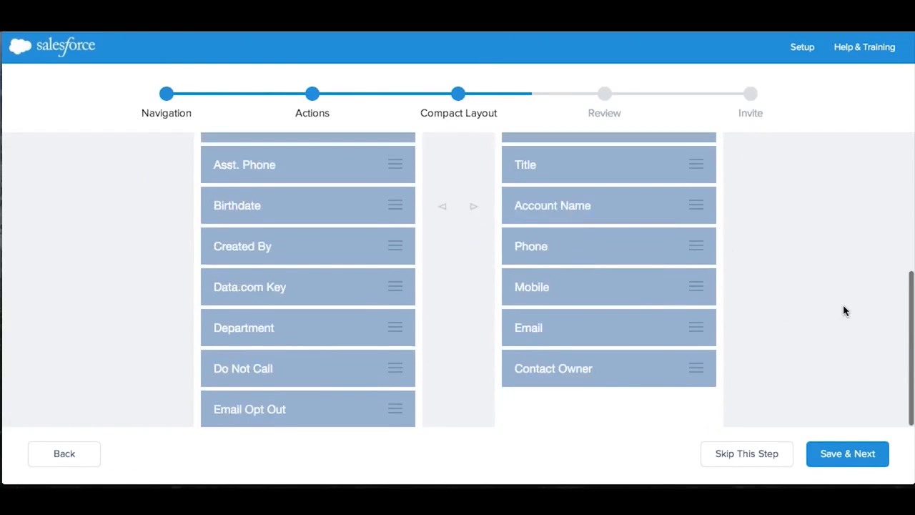
pyautogui.scroll(3, 845, 311)
pyautogui.scroll(-3, 845, 311)
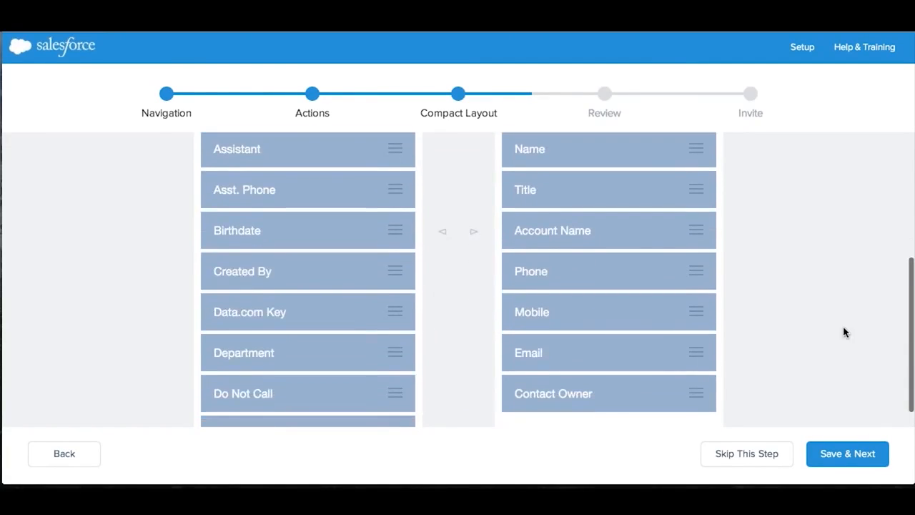
pyautogui.click(853, 456)
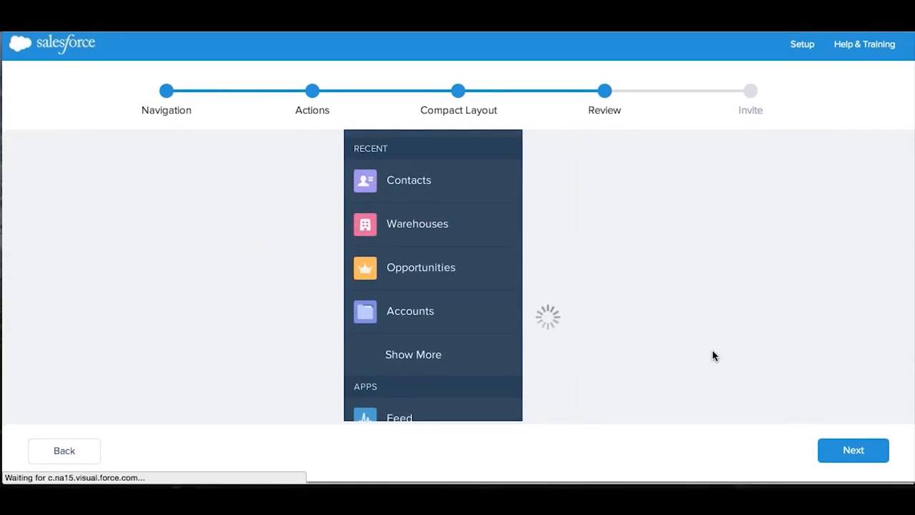
# - Continue past the Review stage, look over the Send Invitations form and finish the wizard without sending an invitation
pyautogui.click(867, 460)
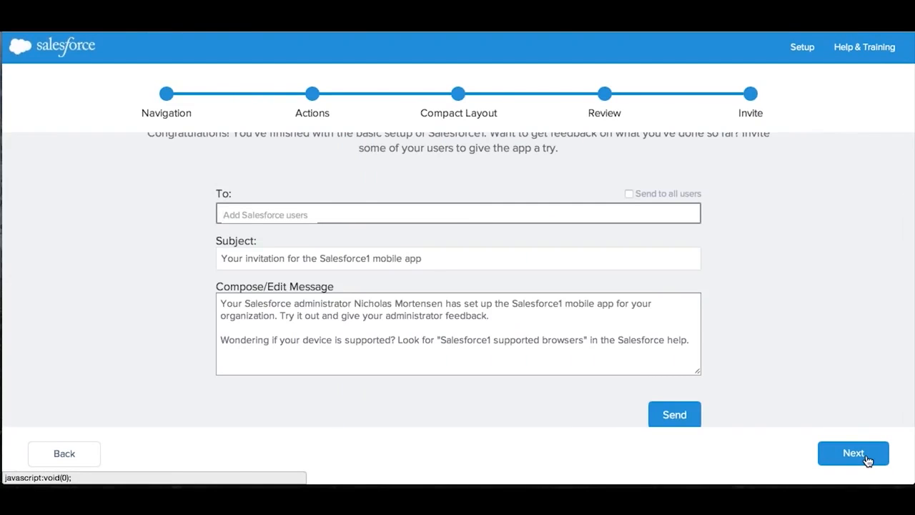
pyautogui.scroll(2, 857, 293)
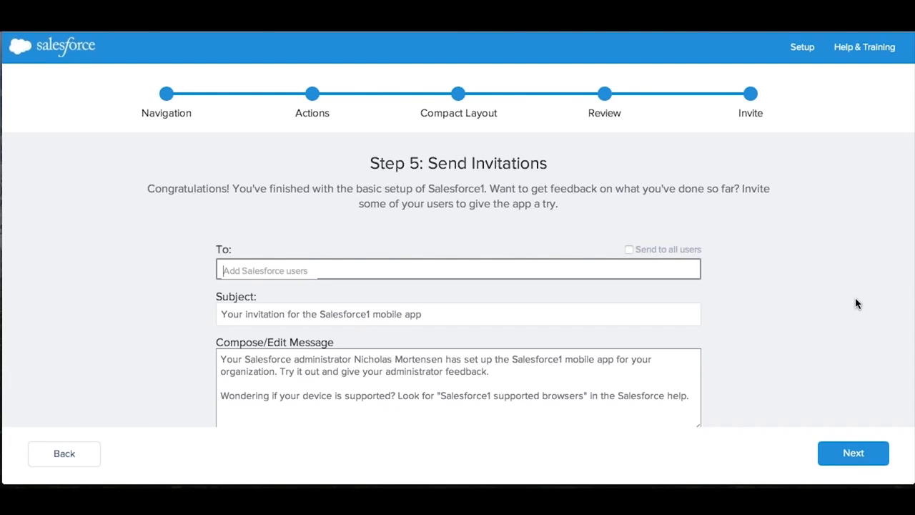
pyautogui.click(857, 457)
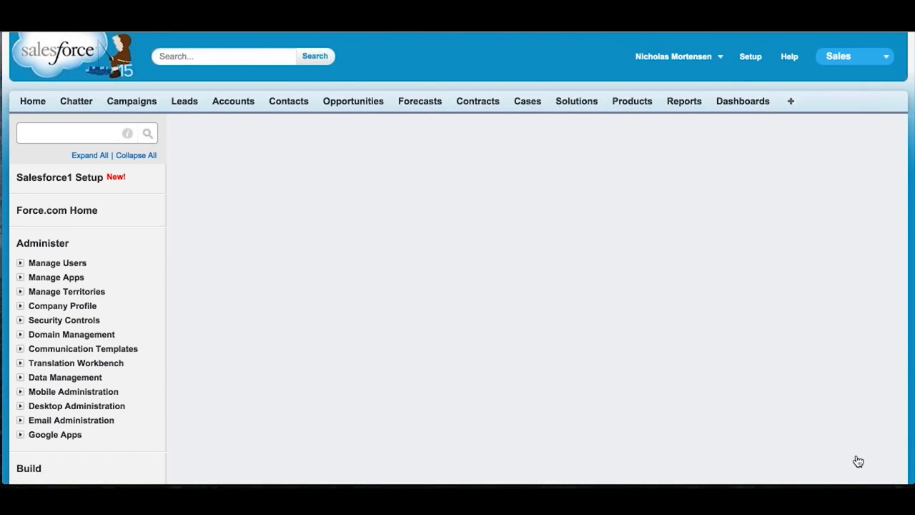
# - Open the Mobile browser option from Security and Access Settings in a new tab and look over the Salesforce1 Settings
pyautogui.scroll(-2, 848, 406)
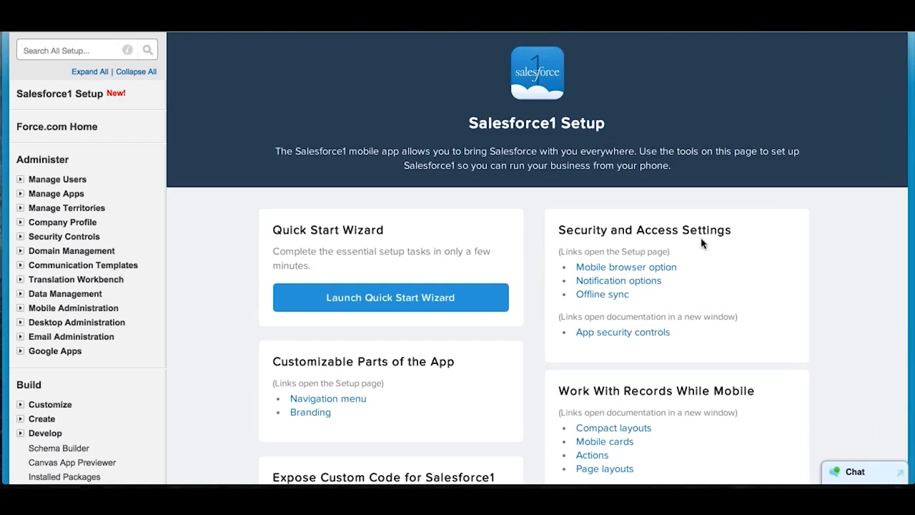
pyautogui.moveTo(704, 270)
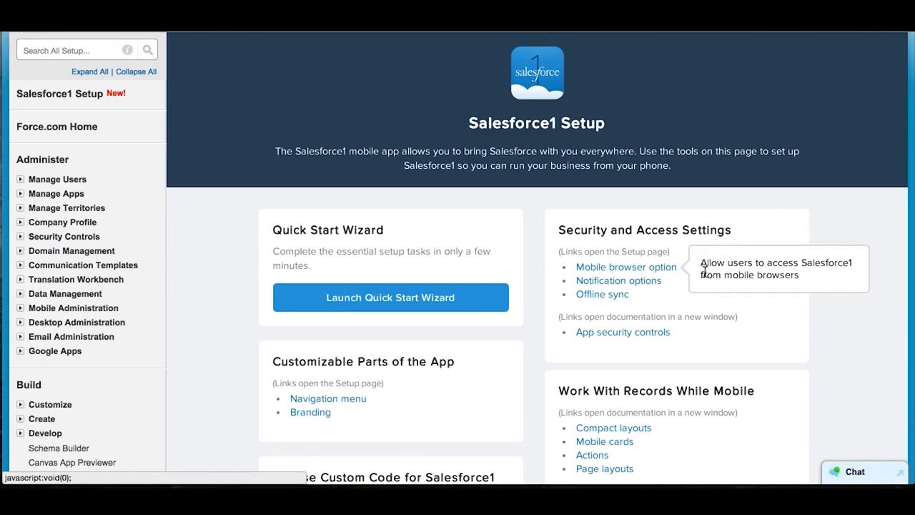
pyautogui.rightClick(655, 269)
pyautogui.click(718, 274)
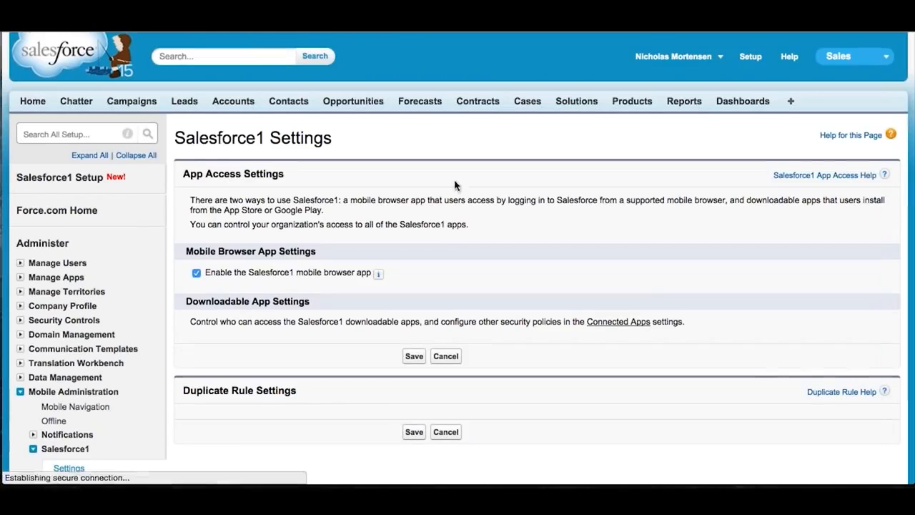
pyautogui.scroll(-1, 498, 232)
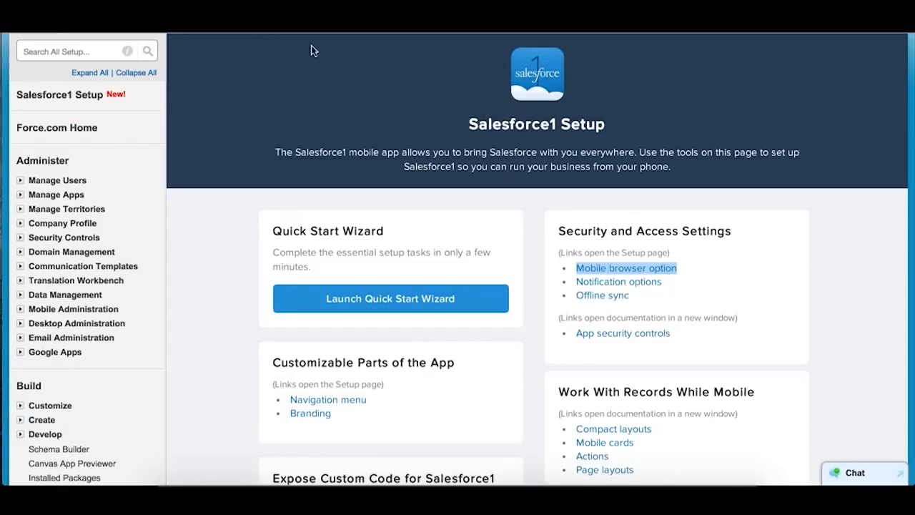
# - Open Notification options from Security and Access Settings in a new tab and switch to it
pyautogui.rightClick(640, 280)
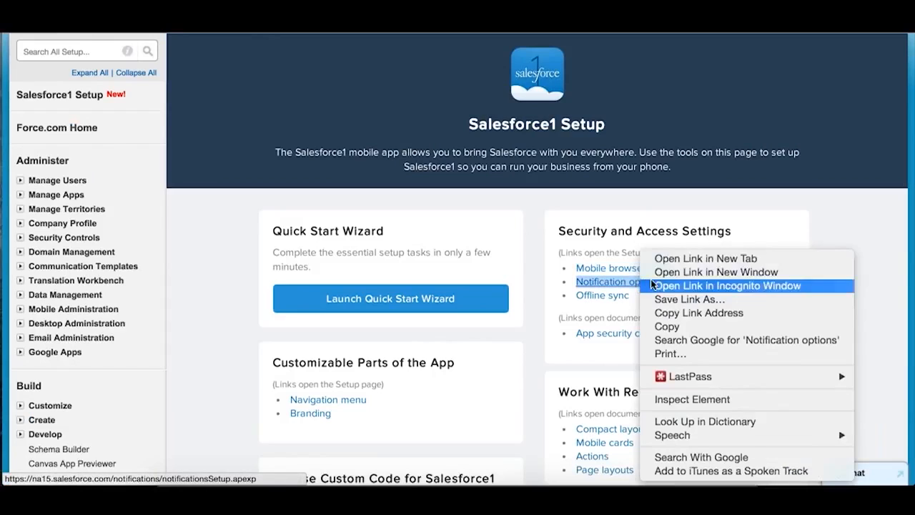
pyautogui.click(672, 258)
pyautogui.hotkey('ctrl', 'Tab')
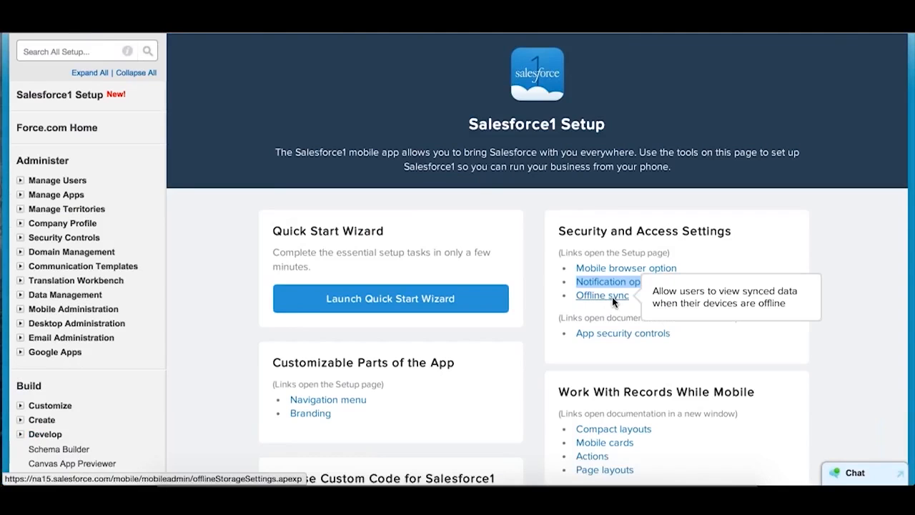
# - Open the Offline sync settings in a new tab and switch to it
pyautogui.rightClick(612, 297)
pyautogui.click(668, 258)
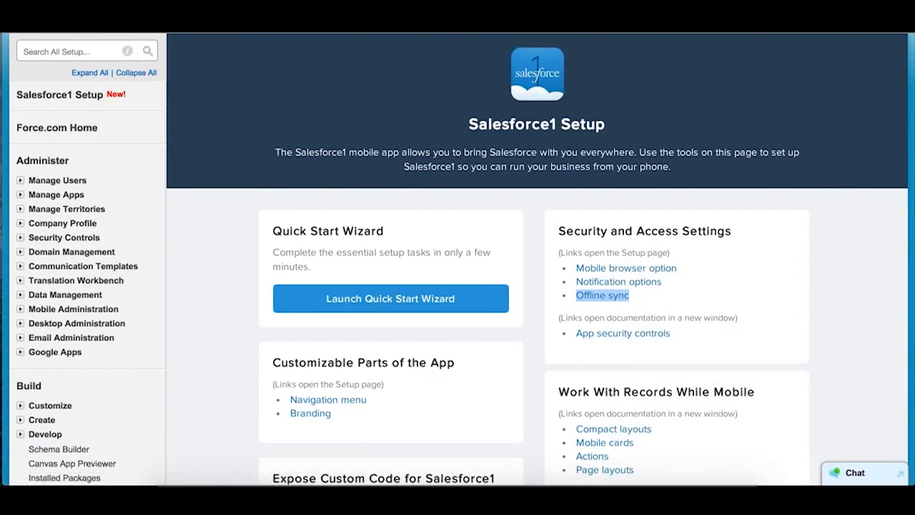
pyautogui.click(505, 15)
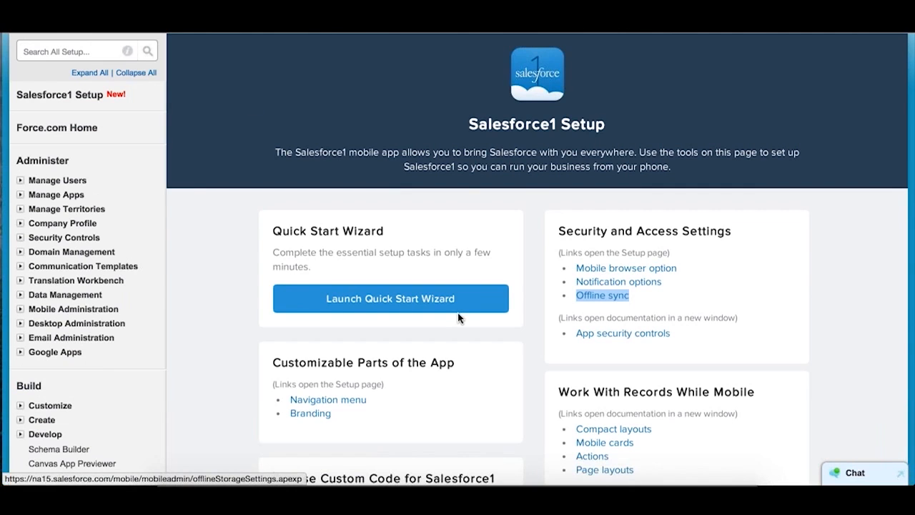
# - Open the Navigation menu settings from Customizable Parts of the App in a new tab and switch to it
pyautogui.scroll(-2, 458, 317)
pyautogui.scroll(-3, 458, 314)
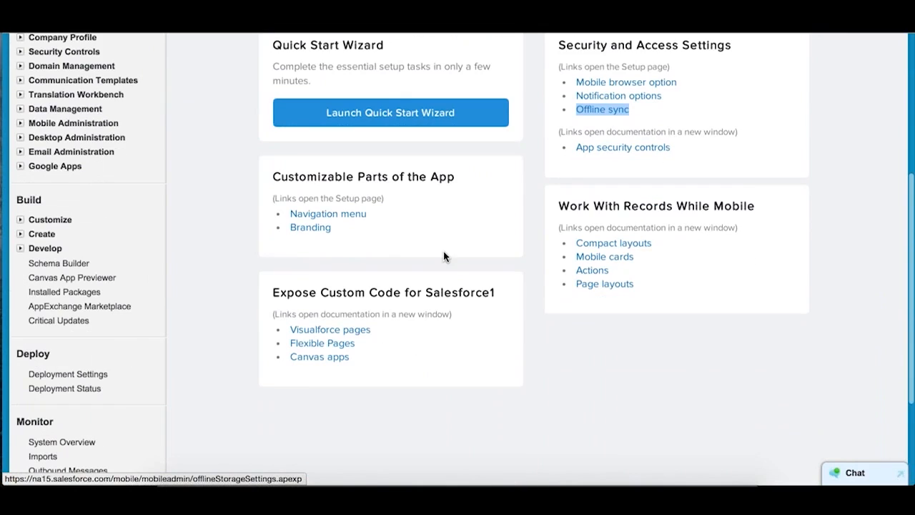
pyautogui.moveTo(346, 216)
pyautogui.rightClick(344, 210)
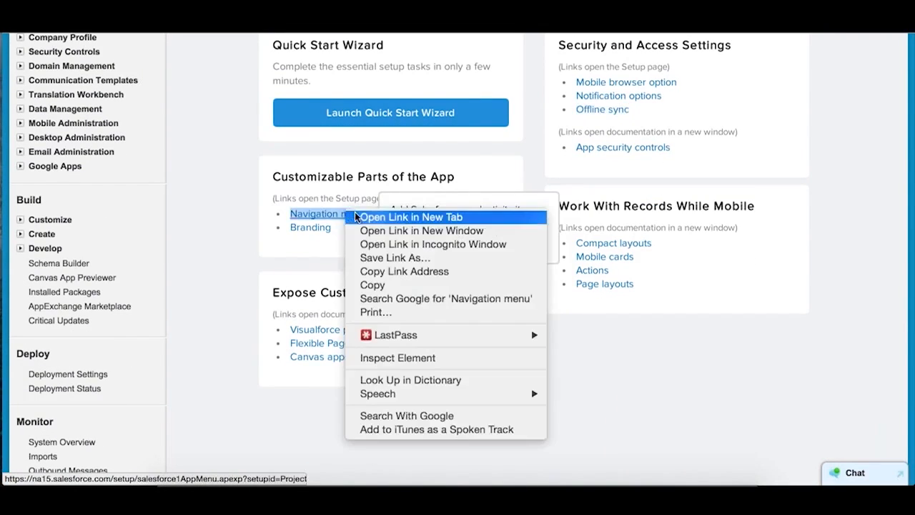
pyautogui.click(356, 212)
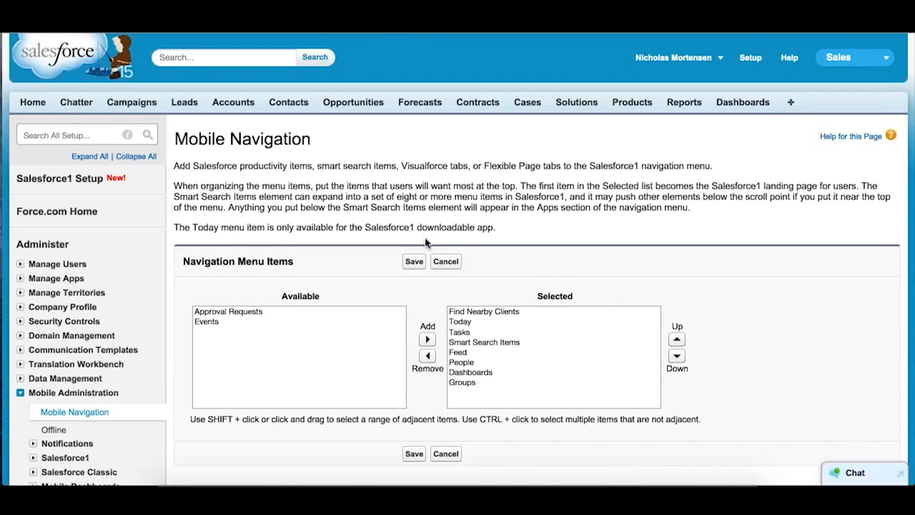
pyautogui.scroll(-2, 425, 243)
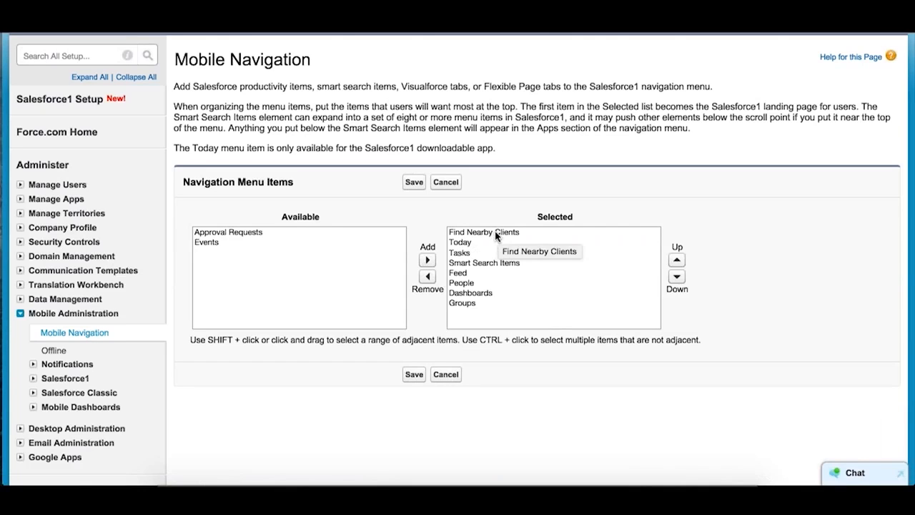
# - Switch to the Salesforce1 app window, reload it and compare its navigation menu with the Selected items, then return to Mobile Navigation
pyautogui.hotkey('ctrl', 'Up')
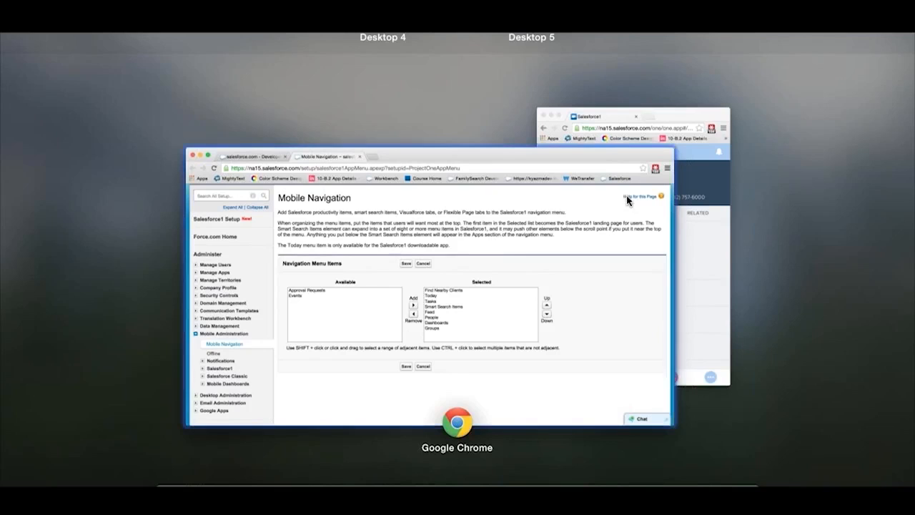
pyautogui.click(699, 224)
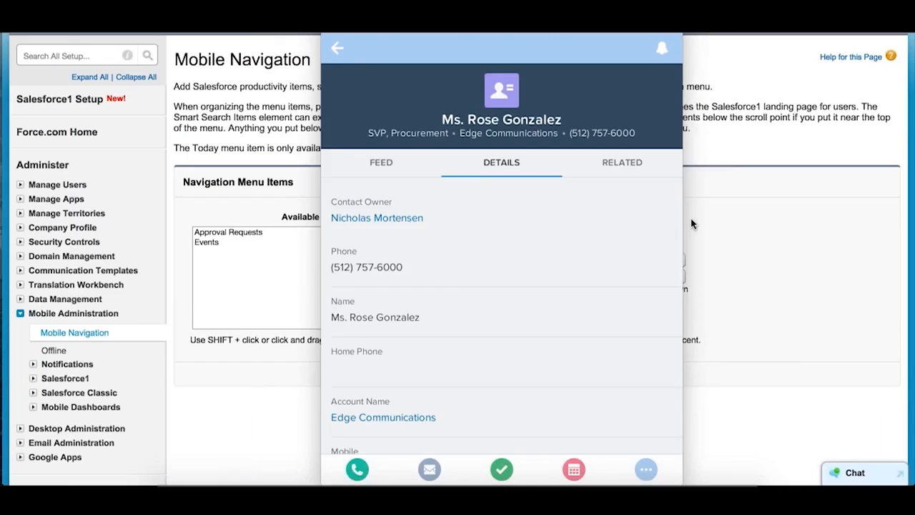
pyautogui.click(341, 51)
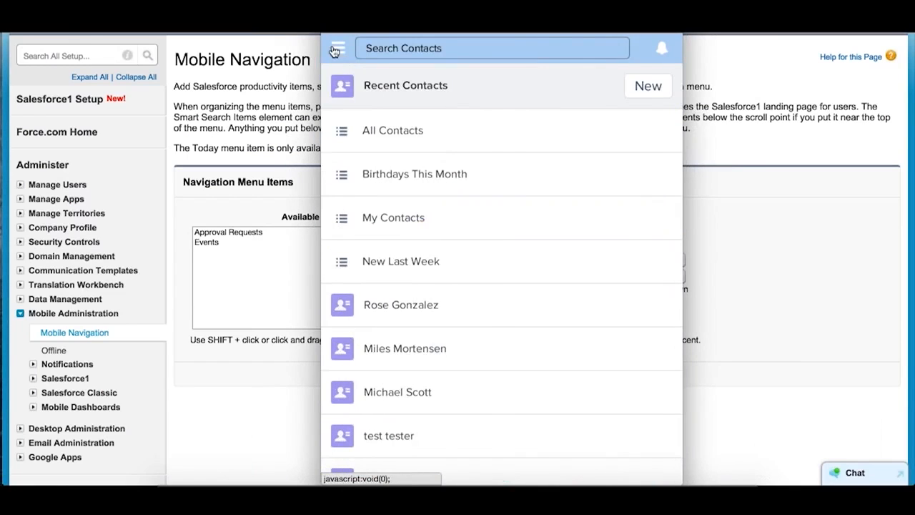
pyautogui.click(335, 49)
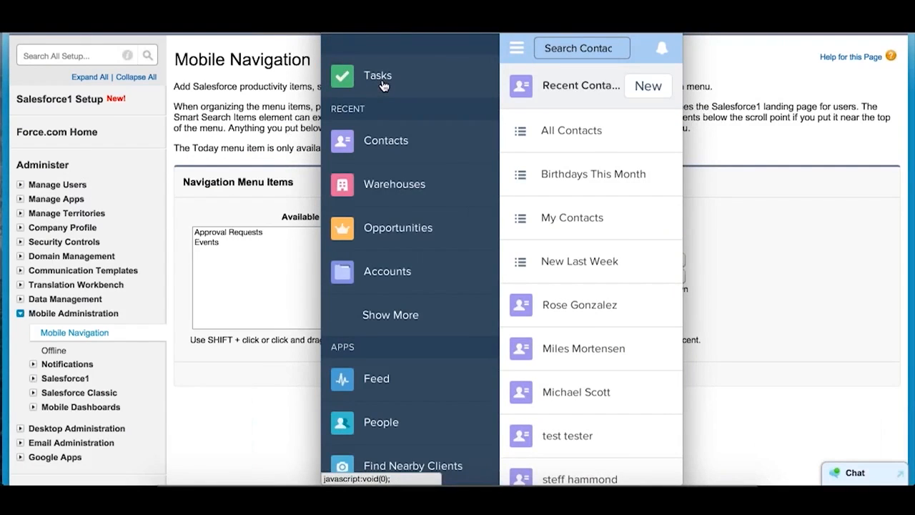
pyautogui.press('super+r')
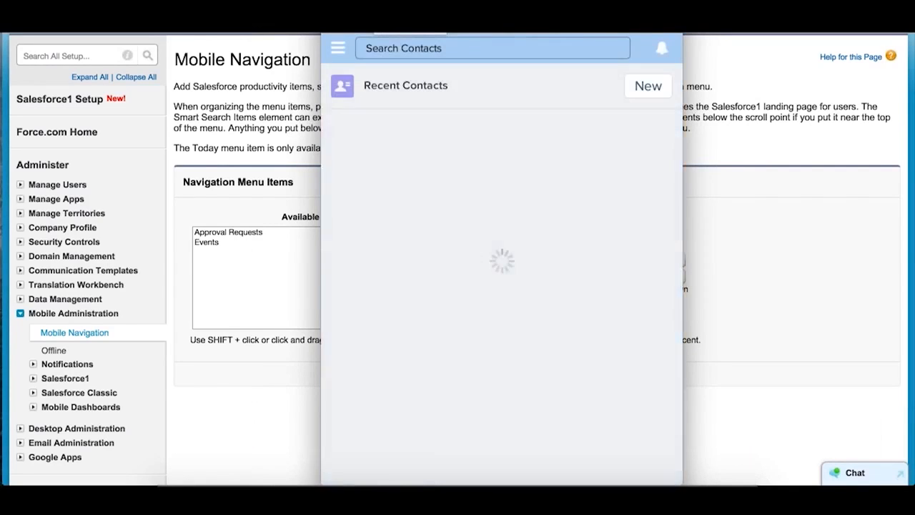
pyautogui.click(339, 52)
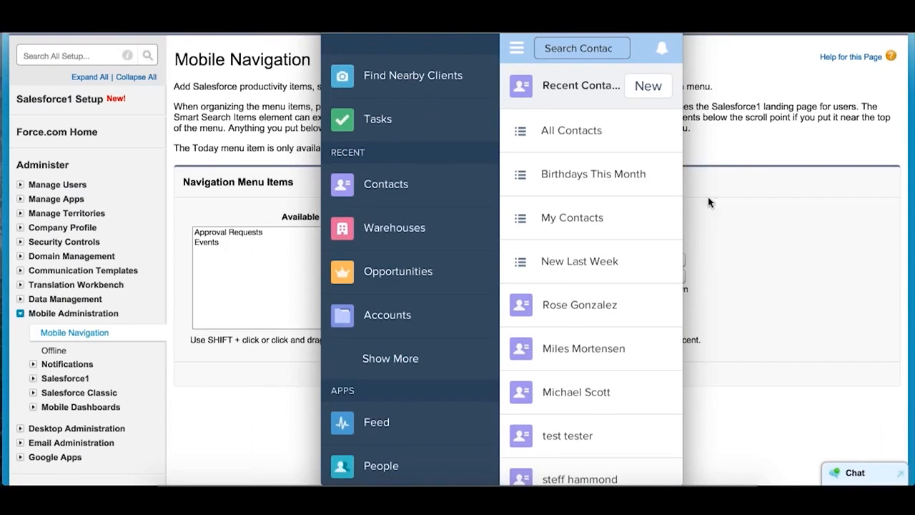
pyautogui.click(755, 208)
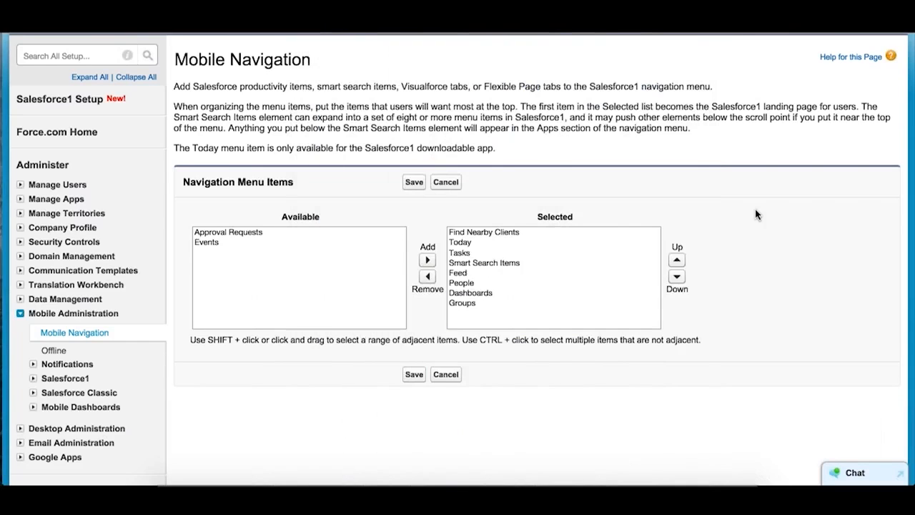
# - Select Smart Search Items, examine the fully expanded Recent section in the Salesforce1 app's navigation menu and return to Mobile Navigation
pyautogui.click(479, 264)
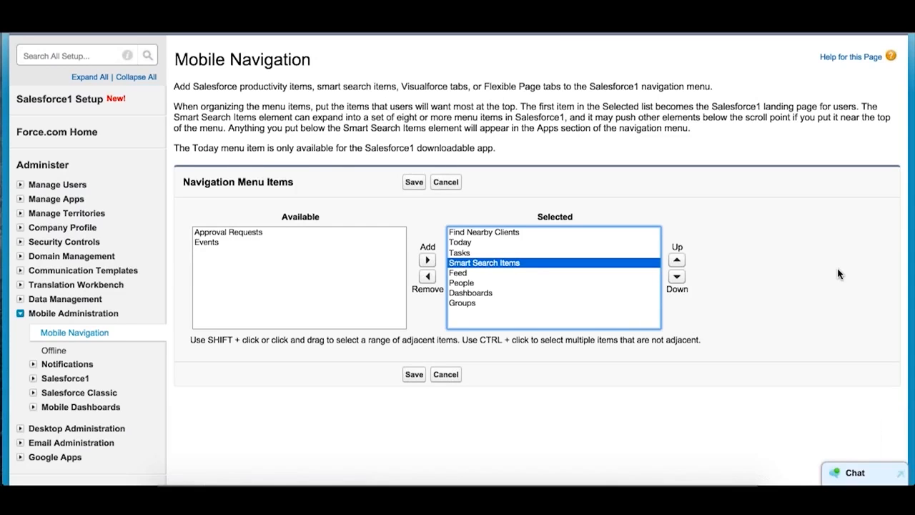
pyautogui.hotkey('ctrl', 'Up')
pyautogui.click(692, 218)
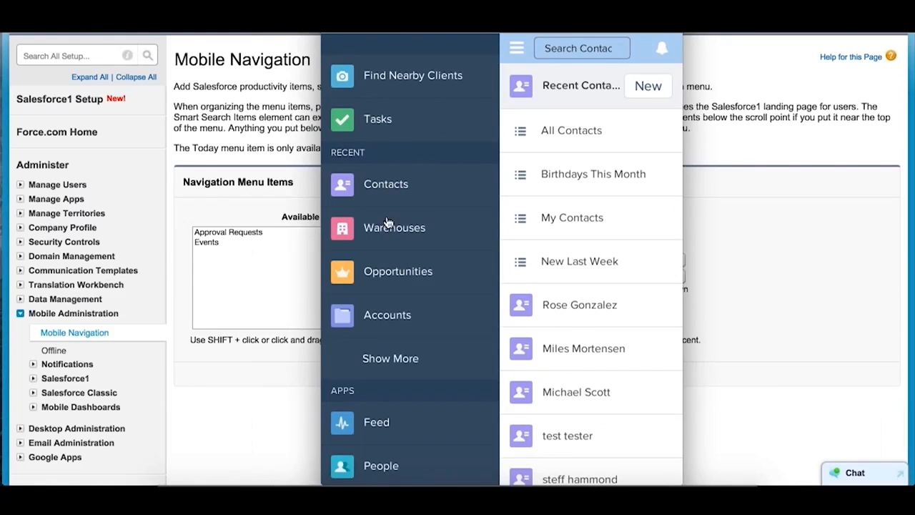
pyautogui.click(412, 363)
pyautogui.scroll(-2, 412, 366)
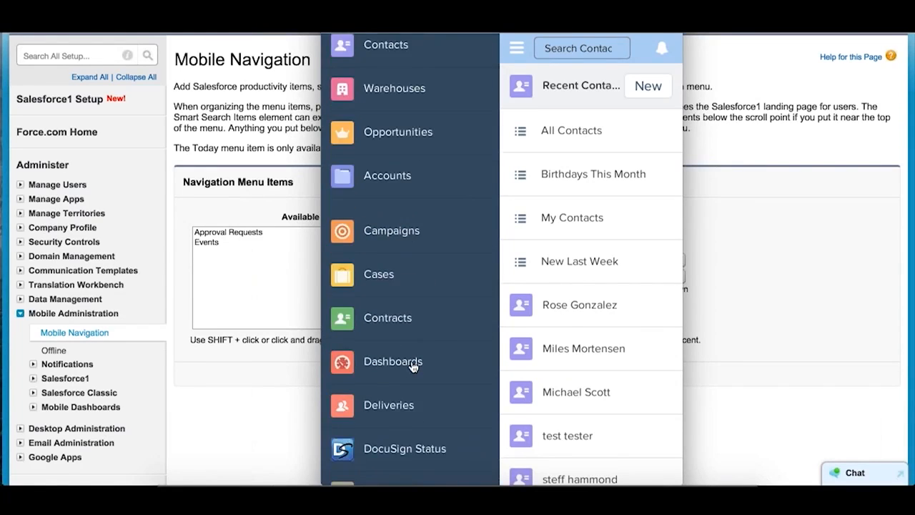
pyautogui.scroll(2, 412, 367)
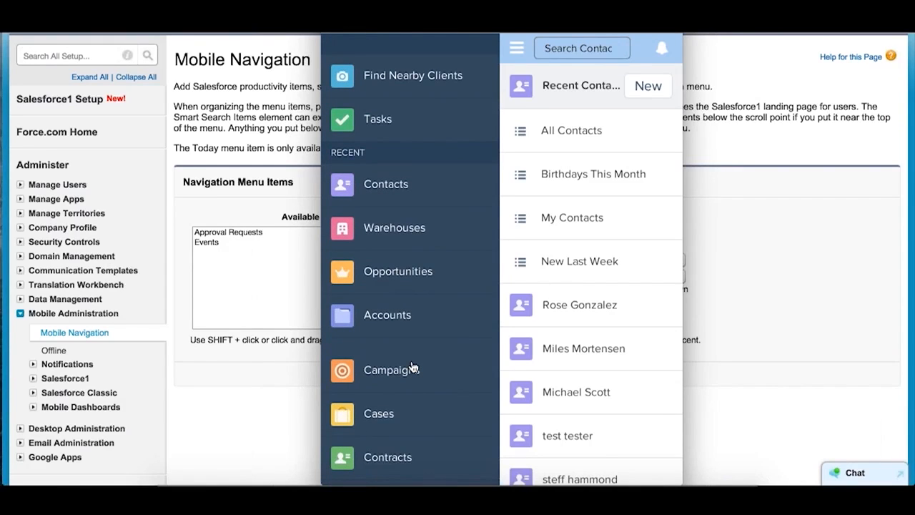
pyautogui.click(312, 391)
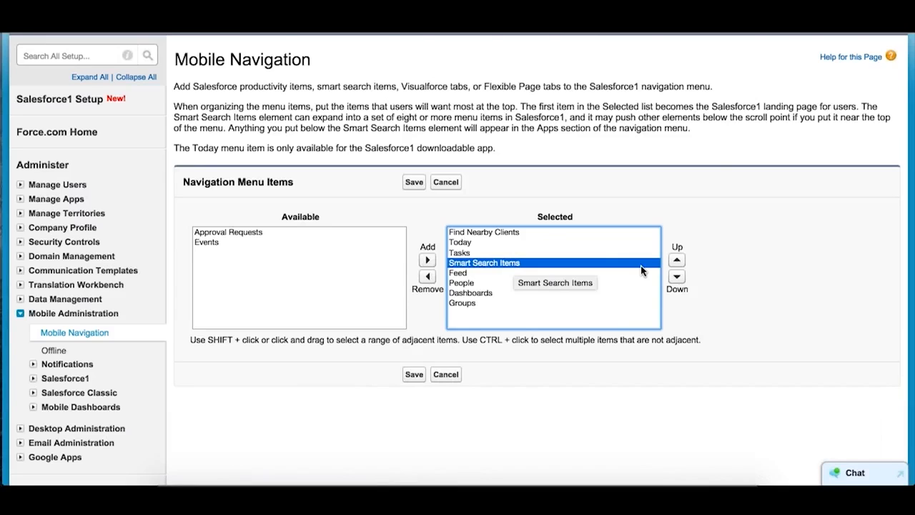
# - Move Smart Search Items to second place in the Selected list, directly below Find Nearby Clients, and save the navigation menu
pyautogui.click(677, 259)
pyautogui.click(677, 259)
pyautogui.click(677, 260)
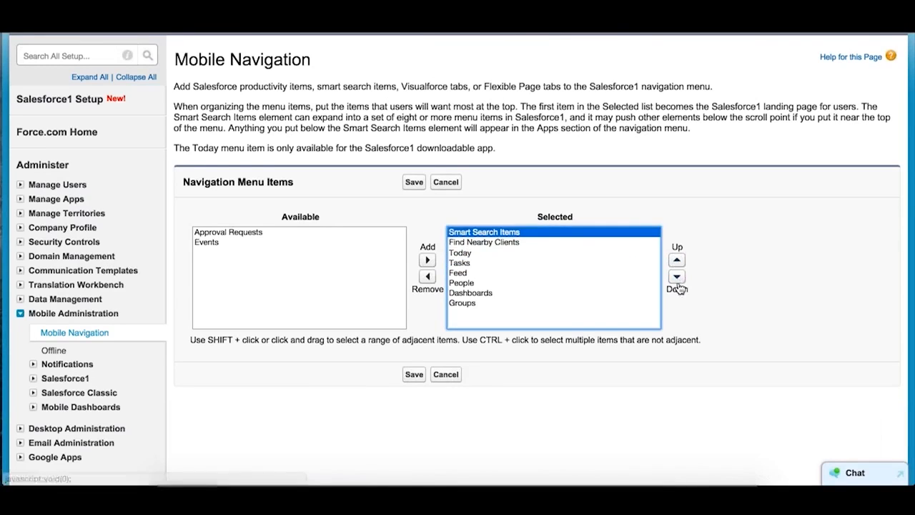
pyautogui.click(677, 276)
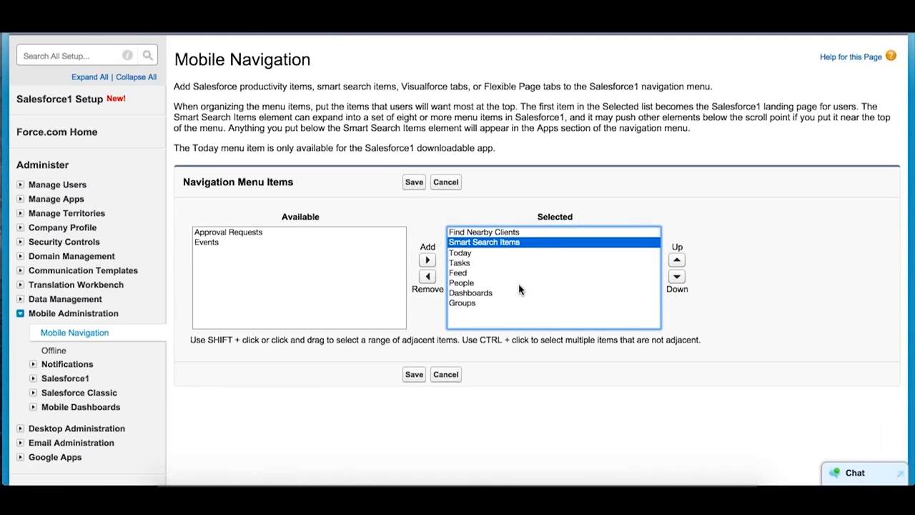
pyautogui.click(414, 377)
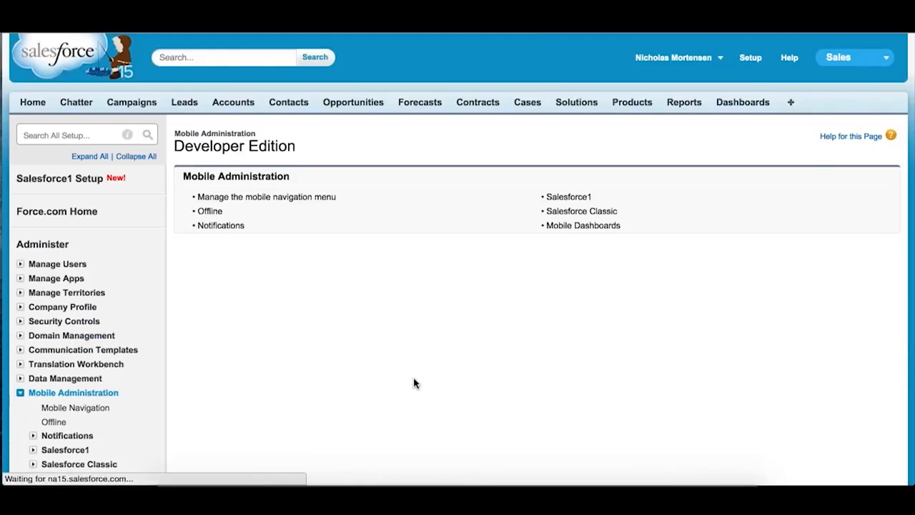
# - Reload the Salesforce1 app window and check the new item order in its navigation menu
pyautogui.hotkey('ctrl', 'Down')
pyautogui.click(698, 287)
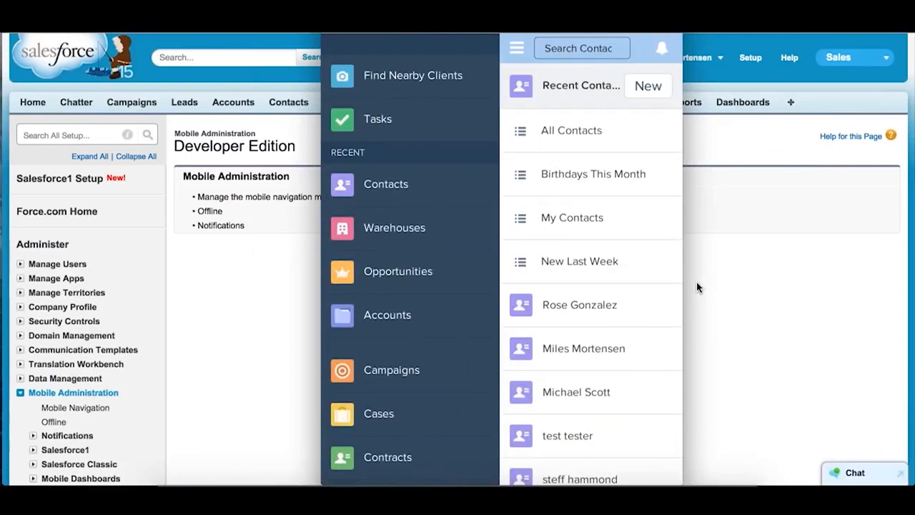
pyautogui.press('super+r')
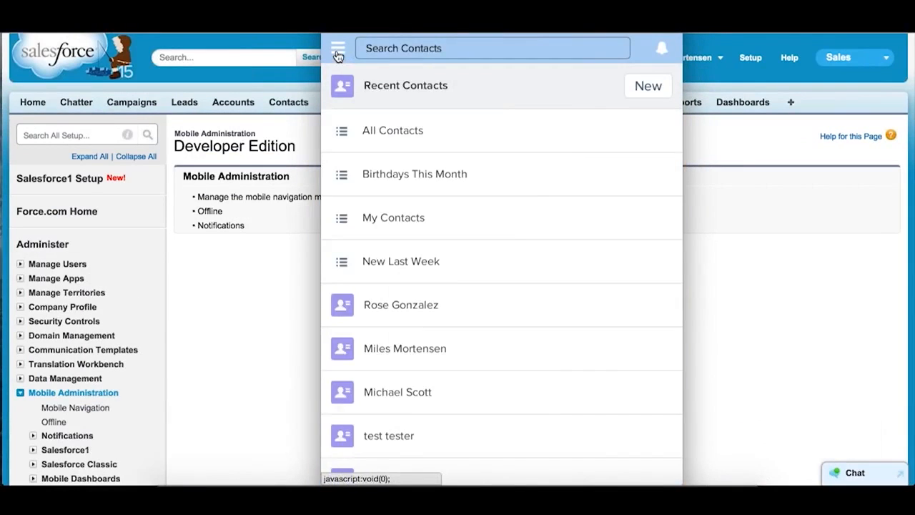
pyautogui.click(338, 48)
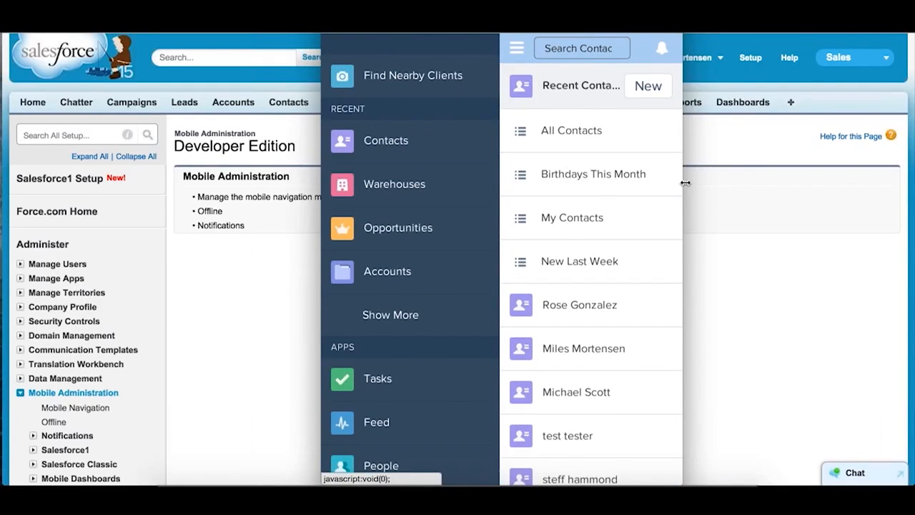
# - Return to the Salesforce1 Setup page and open Branding from Customizable Parts of the App in a new tab
pyautogui.click(862, 248)
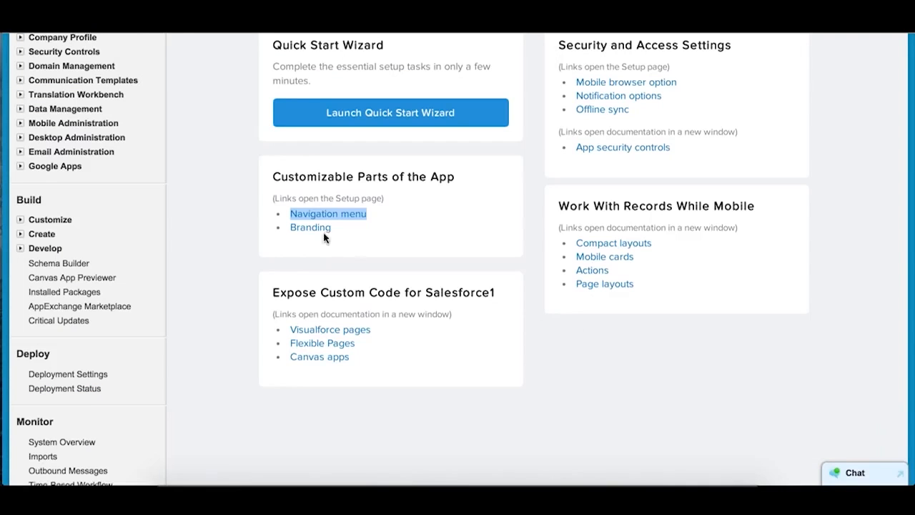
pyautogui.rightClick(309, 228)
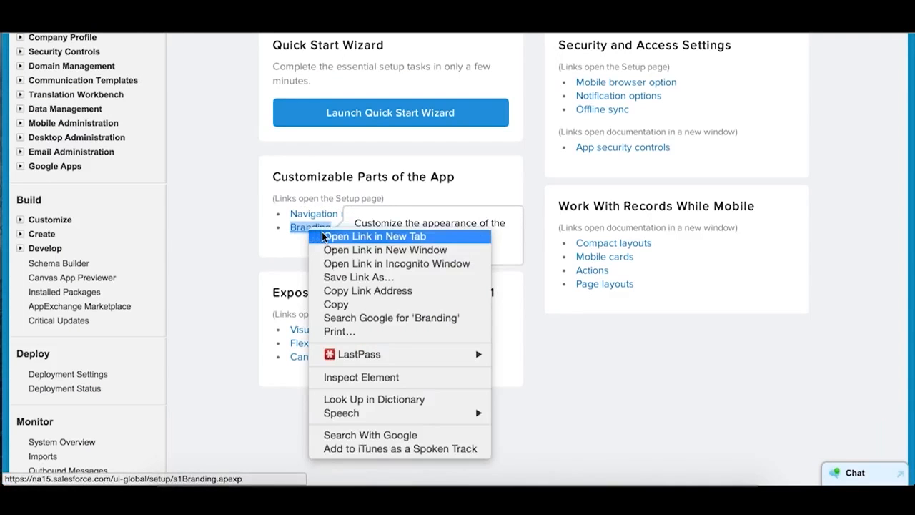
pyautogui.click(322, 237)
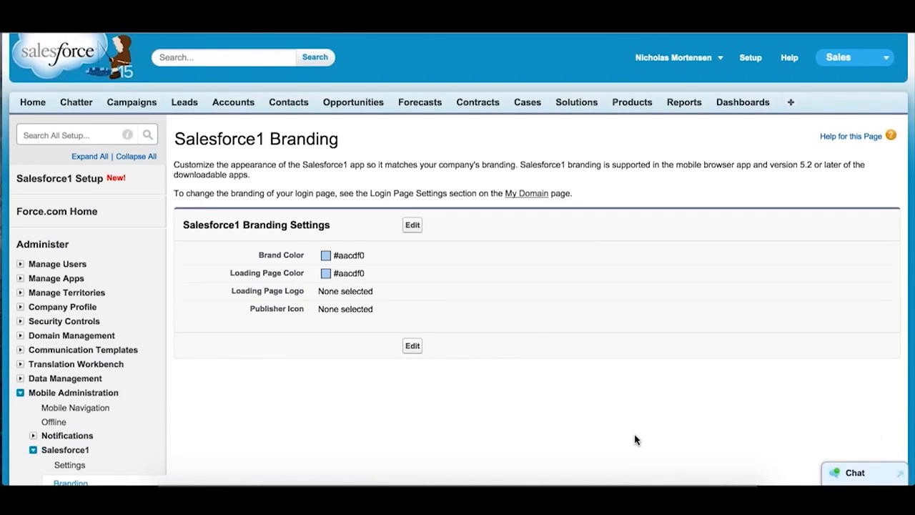
# - Set the Brand Color to #B21162 and the Loading Page Color to #CACA58, and save the branding settings
pyautogui.click(411, 226)
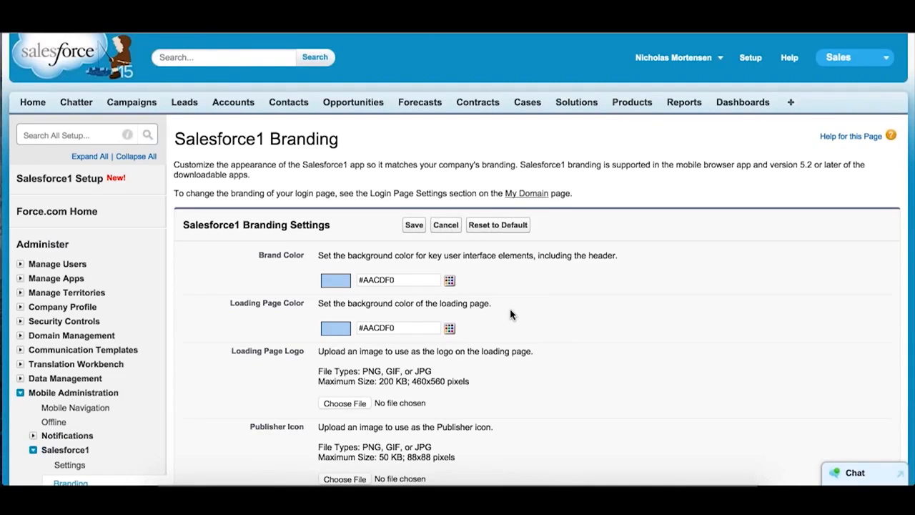
pyautogui.click(449, 280)
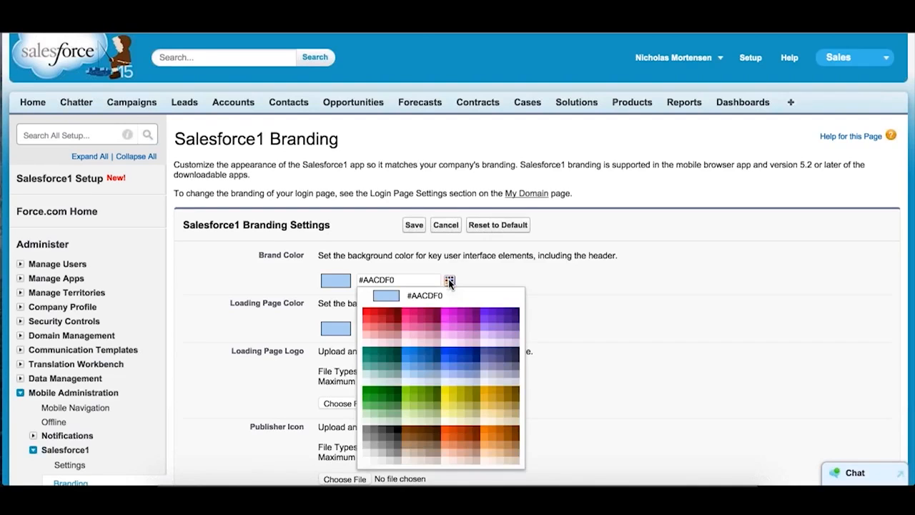
pyautogui.click(422, 323)
pyautogui.click(451, 327)
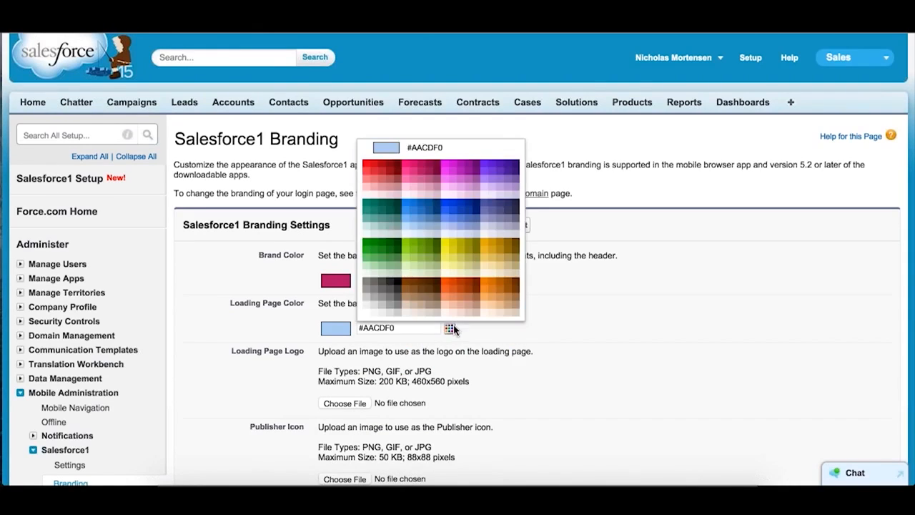
pyautogui.click(462, 261)
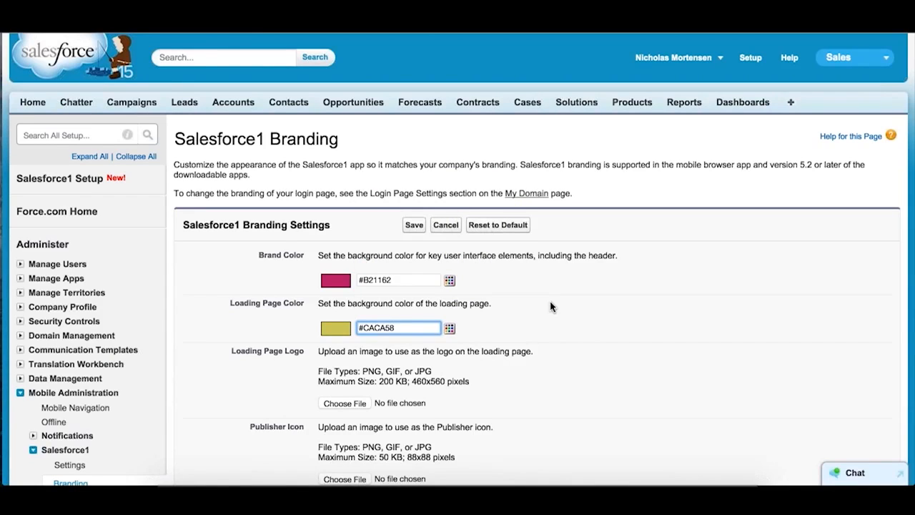
pyautogui.click(420, 233)
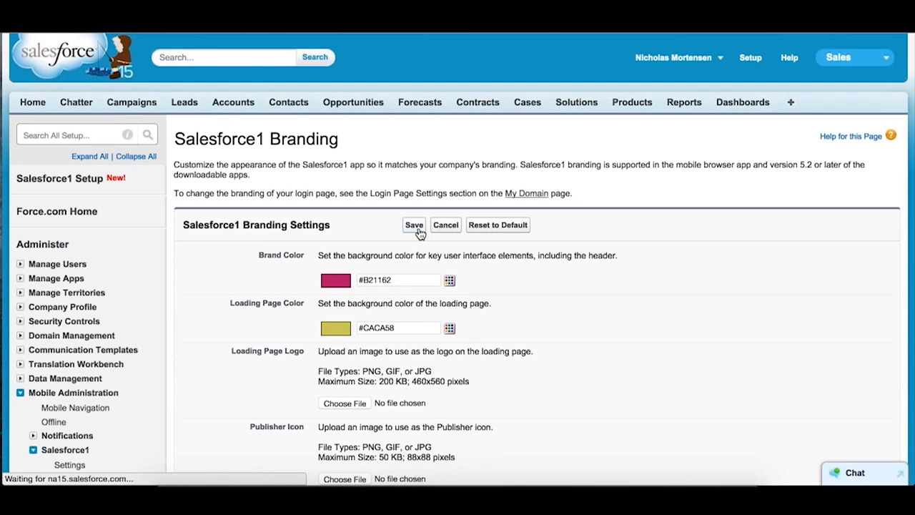
# - Reload the Salesforce1 app window twice to check the new header and loading page colors, returning to the Branding page each time
pyautogui.hotkey('ctrl', 'Up')
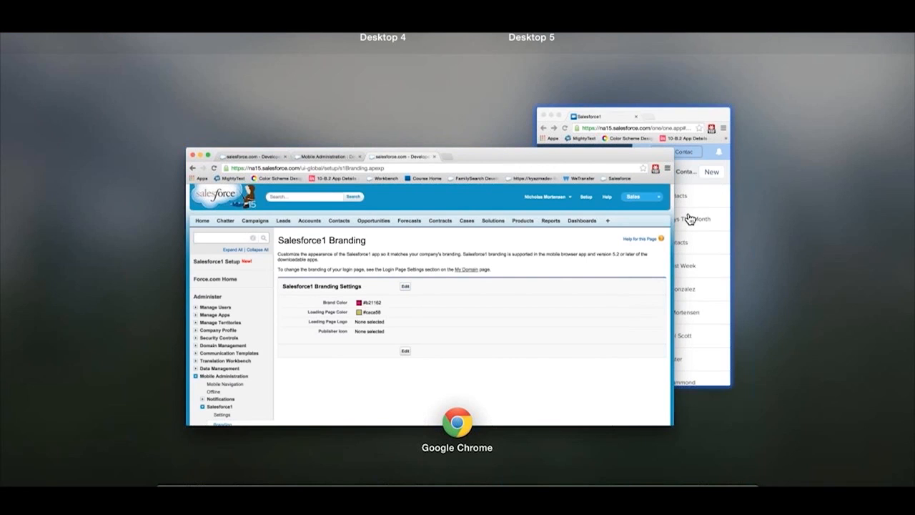
pyautogui.click(689, 218)
pyautogui.press('super+r')
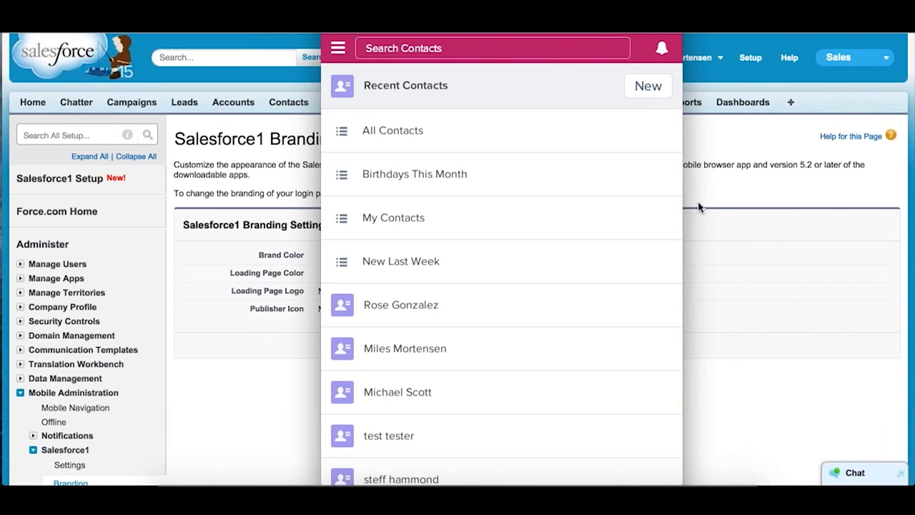
pyautogui.click(697, 204)
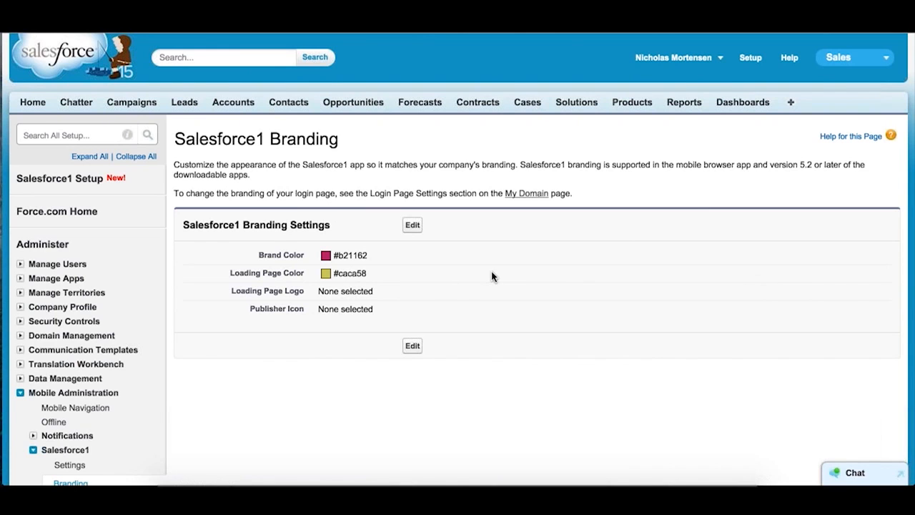
pyautogui.hotkey('ctrl', 'Up')
pyautogui.click(698, 235)
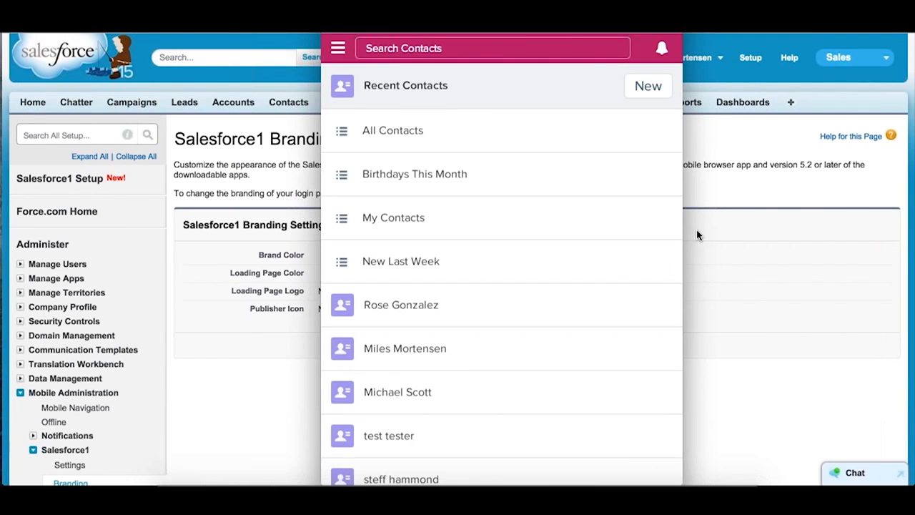
pyautogui.press('super+r')
pyautogui.click(703, 229)
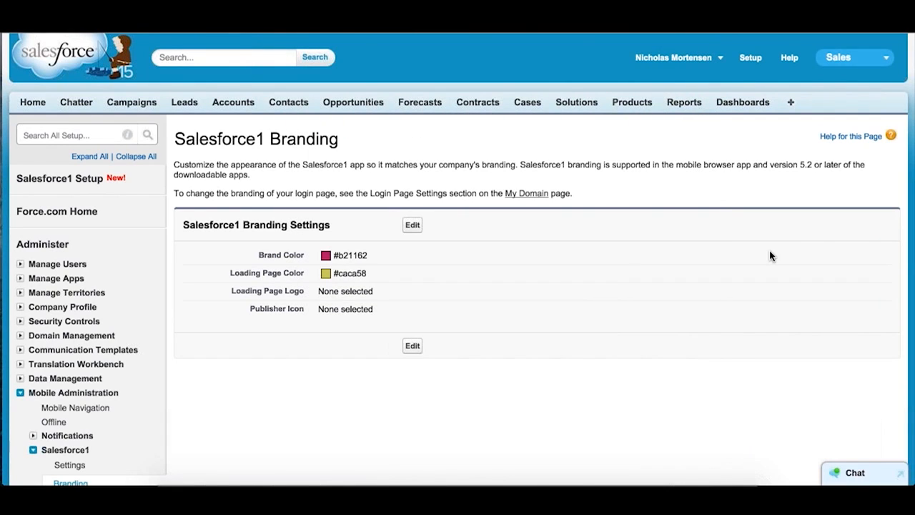
# - Open and close the navigation menu in the Salesforce1 app window, then return to the Salesforce1 Setup page
pyautogui.hotkey('ctrl', 'Up')
pyautogui.click(725, 210)
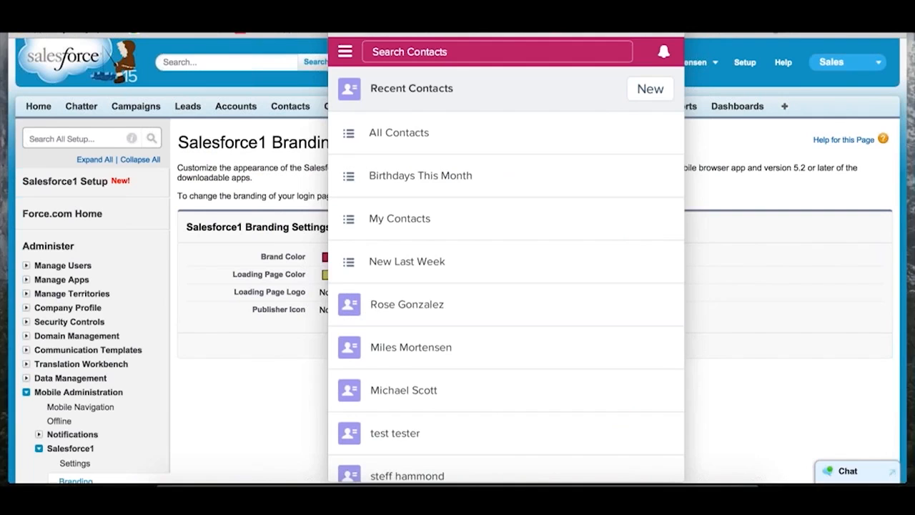
pyautogui.click(337, 49)
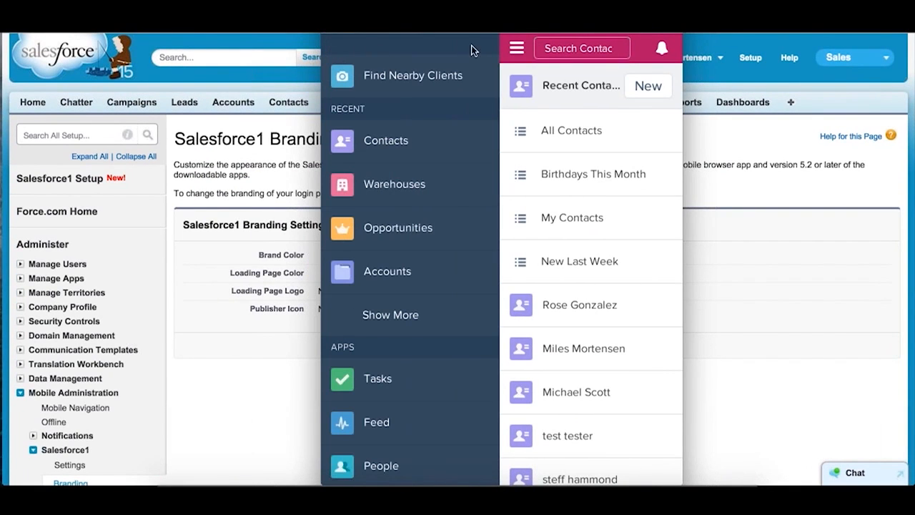
pyautogui.click(517, 52)
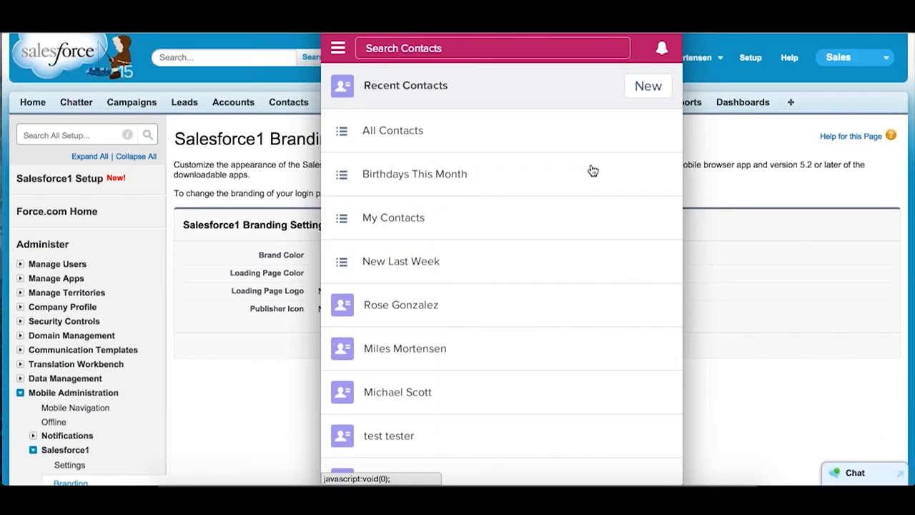
pyautogui.click(744, 208)
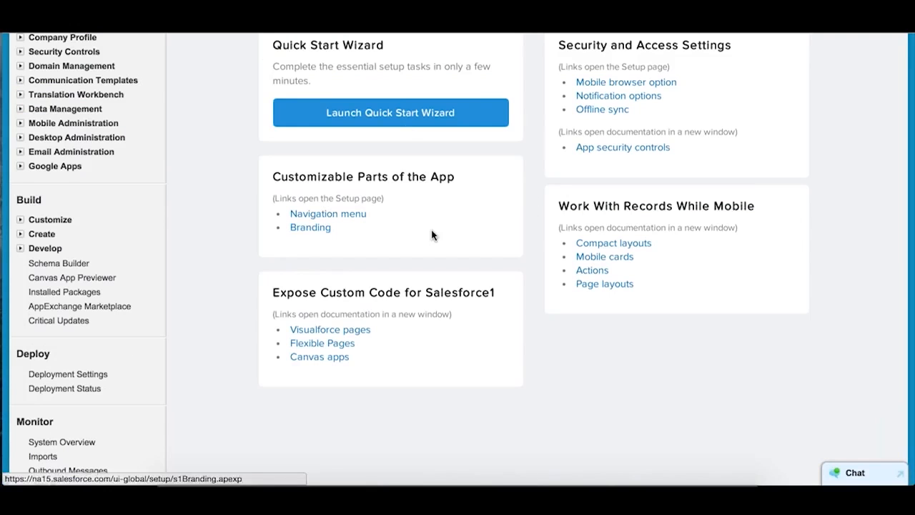
pyautogui.scroll(1, 432, 236)
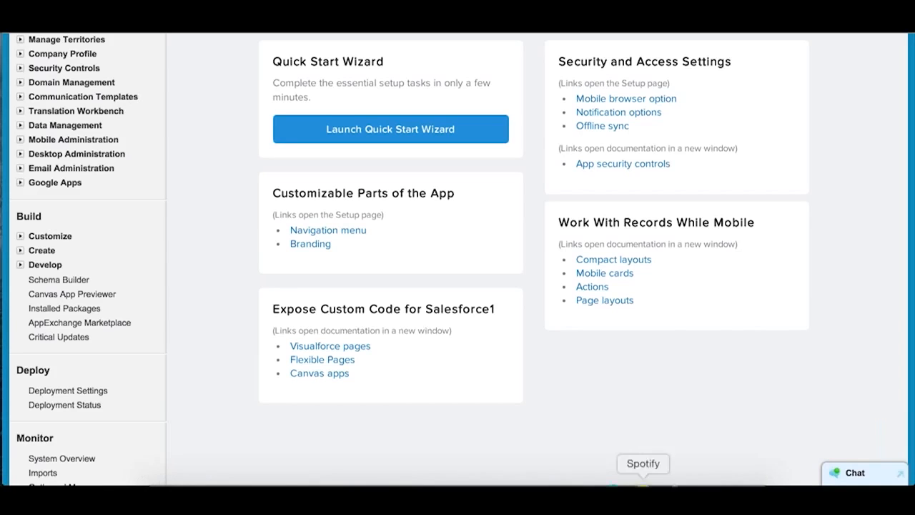
# - View the related information of a contact from Recent Contacts in the Salesforce1 app window, and return to Salesforce1 Setup
pyautogui.hotkey('ctrl', 'Up')
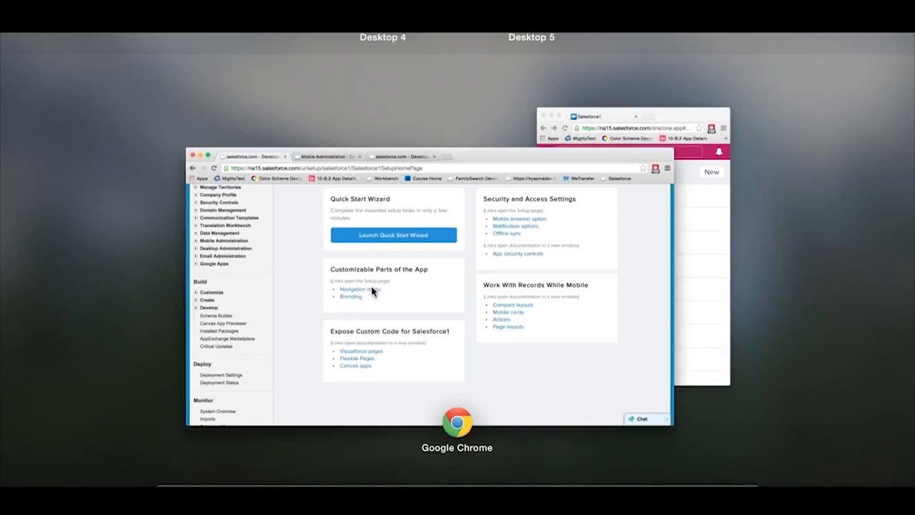
pyautogui.click(719, 202)
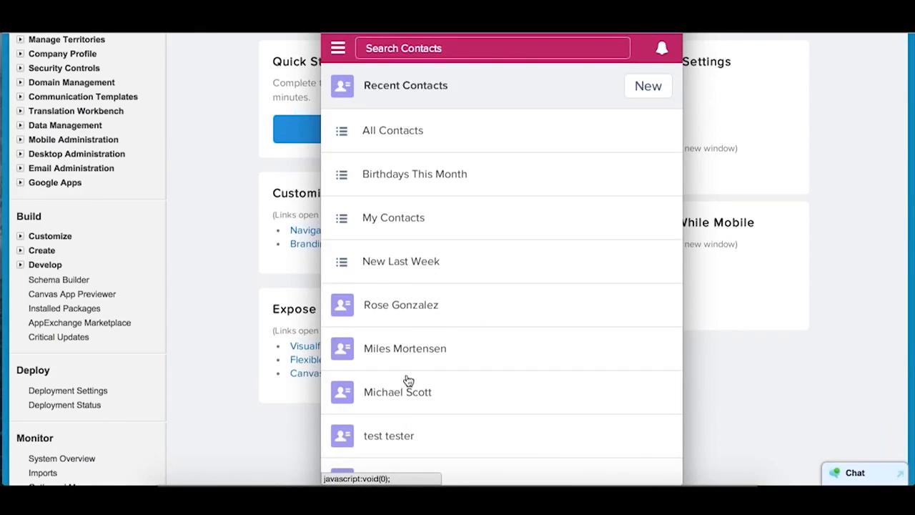
pyautogui.click(406, 398)
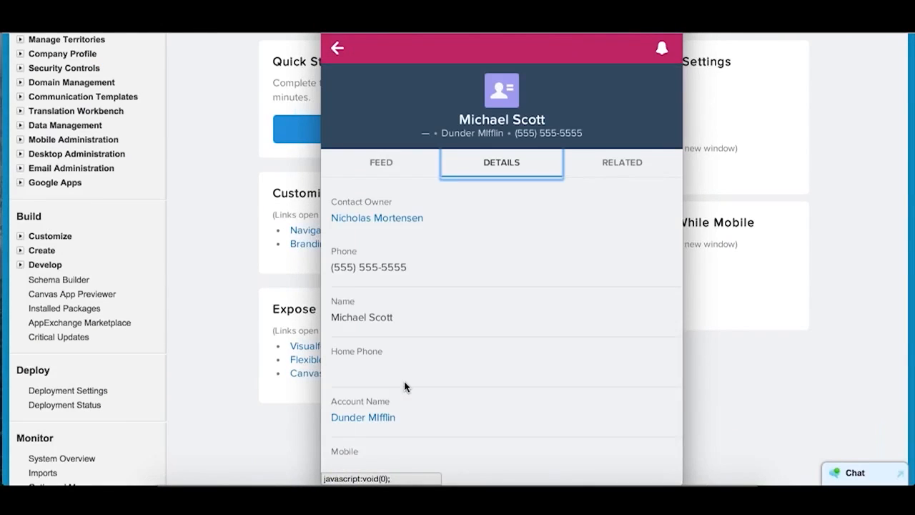
pyautogui.click(634, 163)
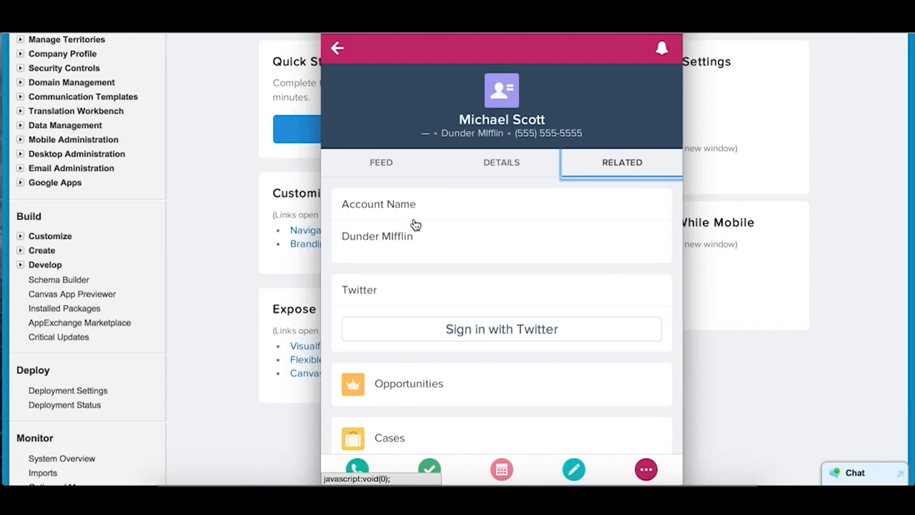
pyautogui.click(884, 219)
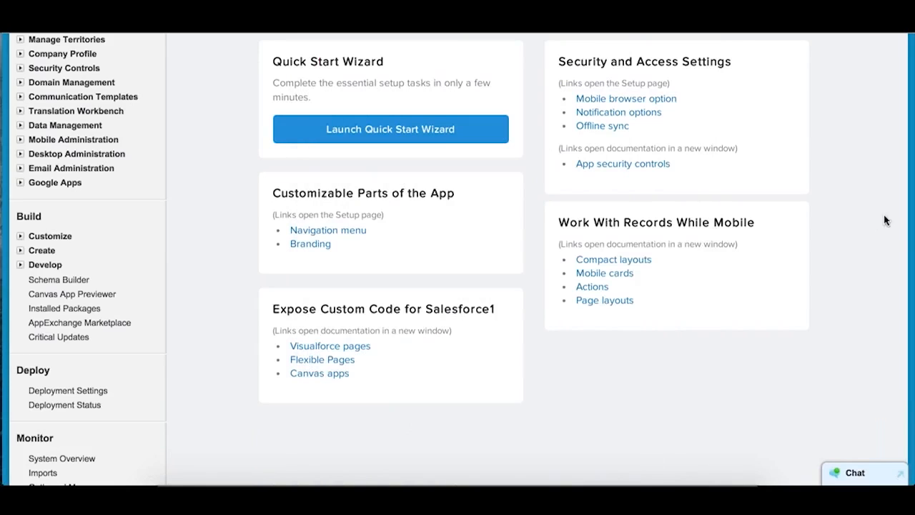
# - Open the Mobile cards documentation from Work With Records While Mobile in a new tab and view it
pyautogui.rightClick(620, 273)
pyautogui.click(647, 259)
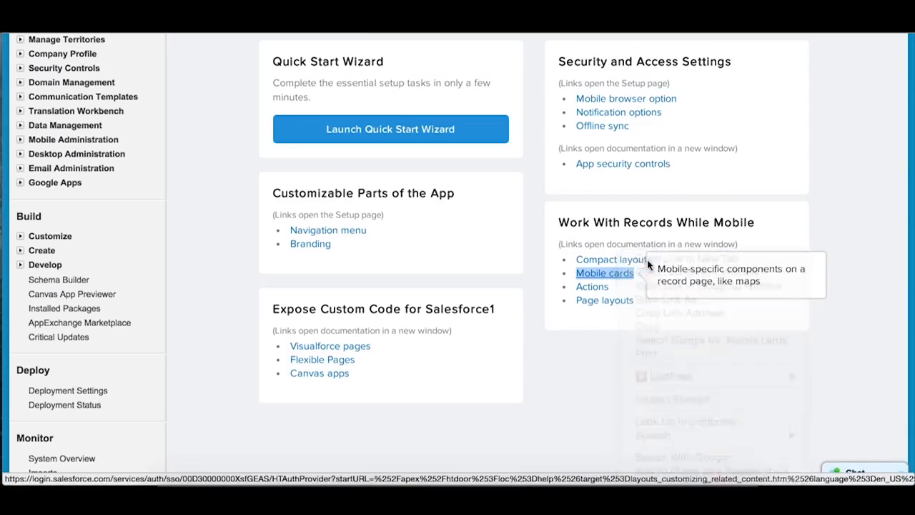
pyautogui.hotkey('ctrl', 'Tab')
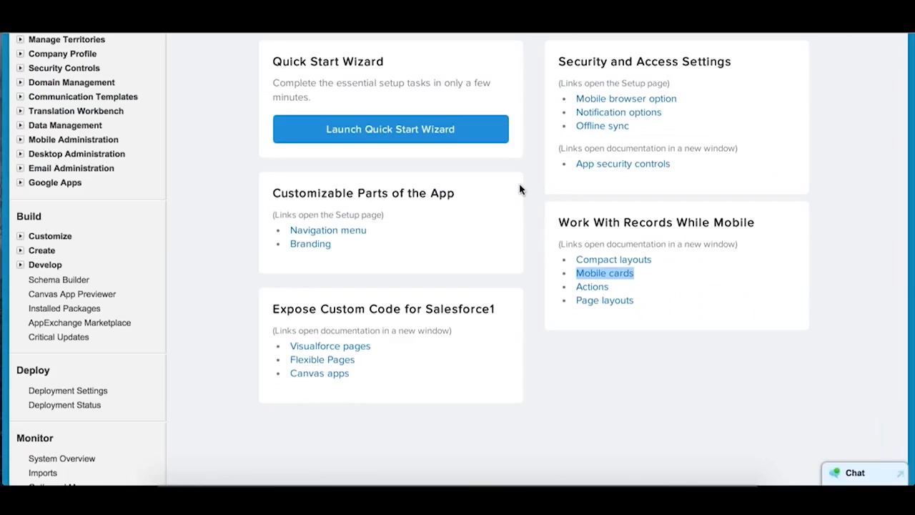
# - Return to the Salesforce1 Setup page and expand Customize under Build to list its objects
pyautogui.moveTo(617, 277)
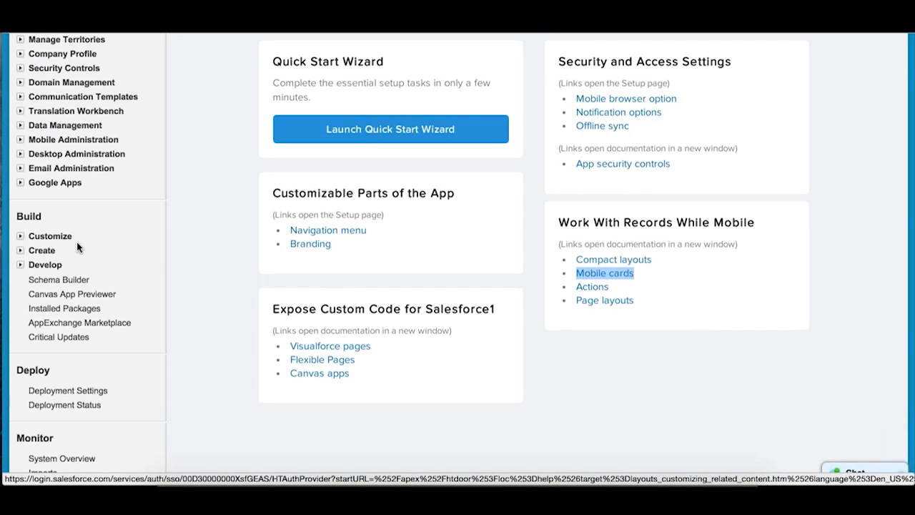
pyautogui.click(21, 236)
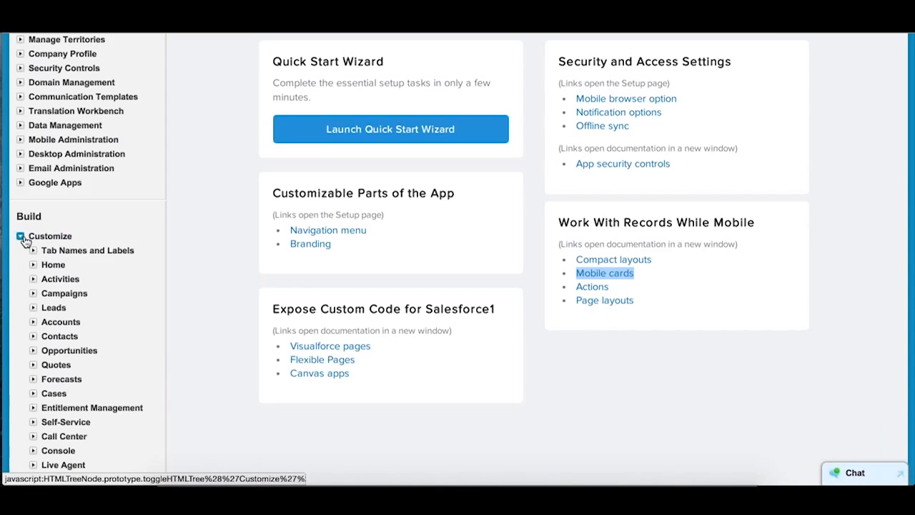
pyautogui.click(774, 311)
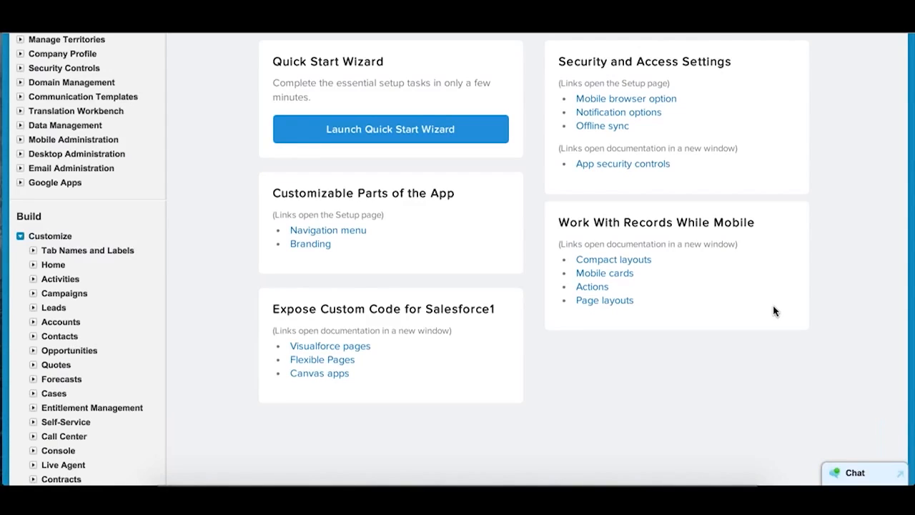
# - Review all the detail fields of the open contact record in the Salesforce1 app window
pyautogui.hotkey('ctrl', 'Up')
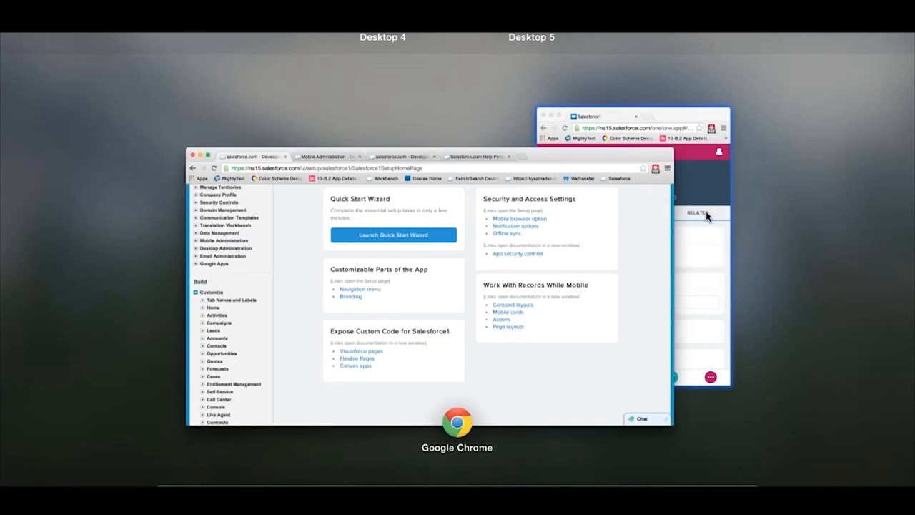
pyautogui.click(706, 211)
pyautogui.click(529, 176)
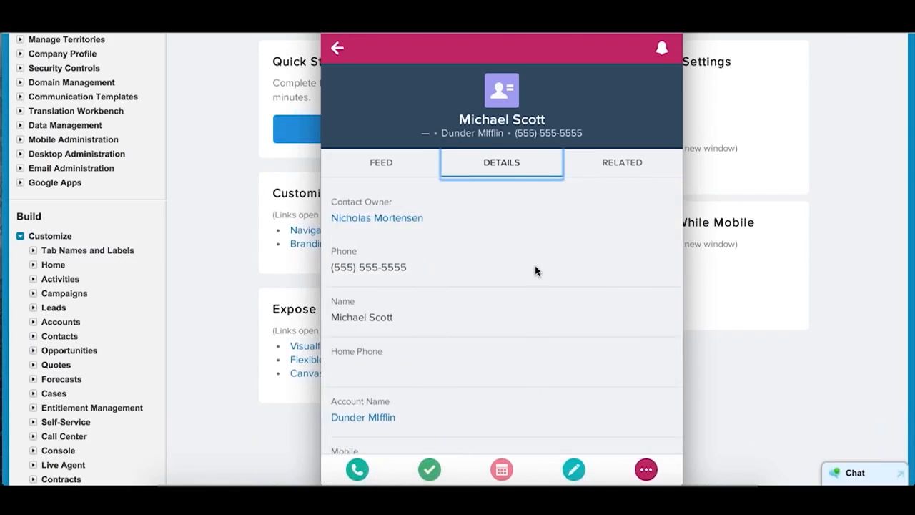
pyautogui.scroll(-10, 535, 272)
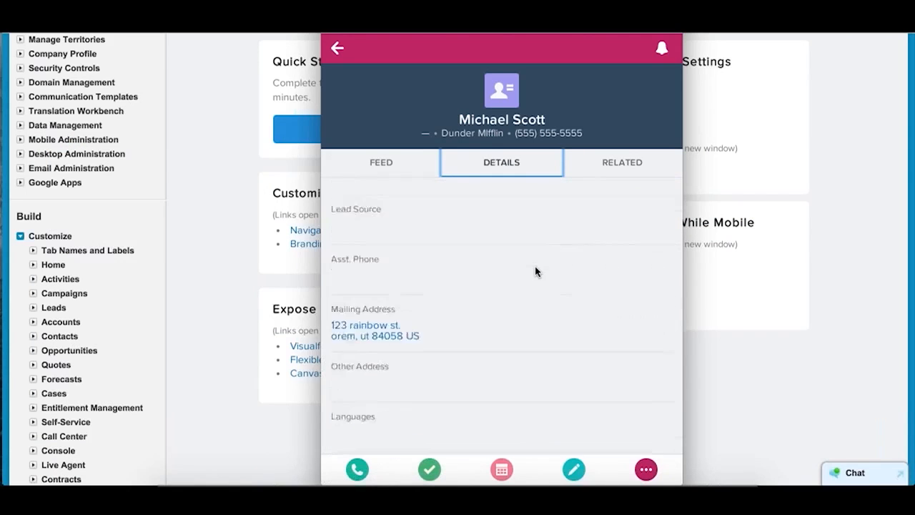
pyautogui.scroll(10, 535, 271)
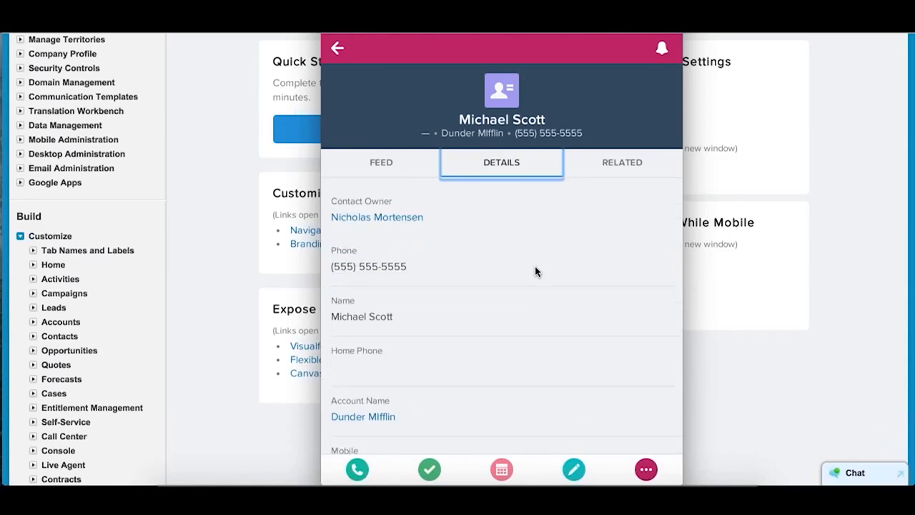
pyautogui.scroll(-10, 536, 344)
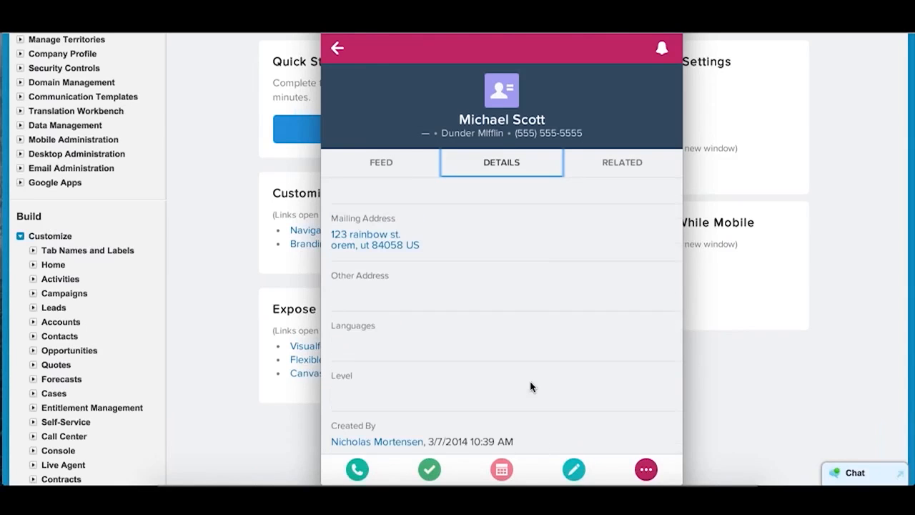
pyautogui.scroll(5, 525, 354)
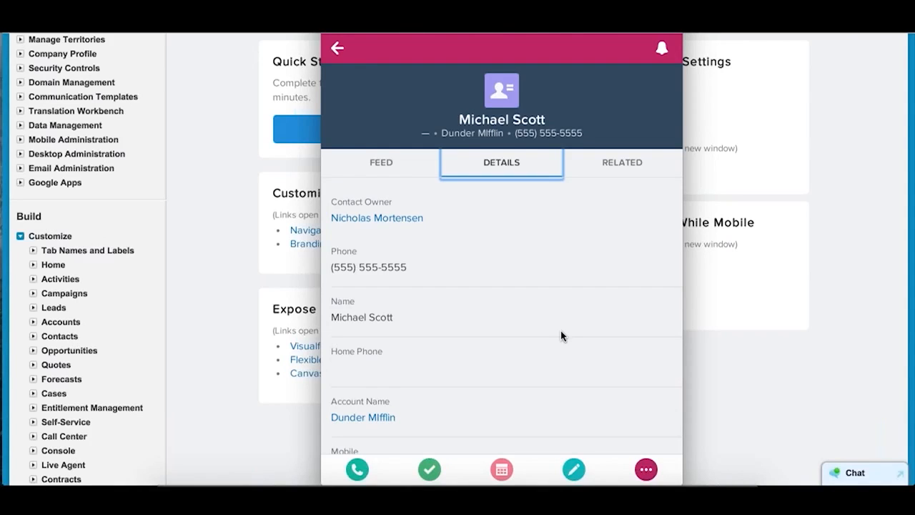
pyautogui.click(816, 320)
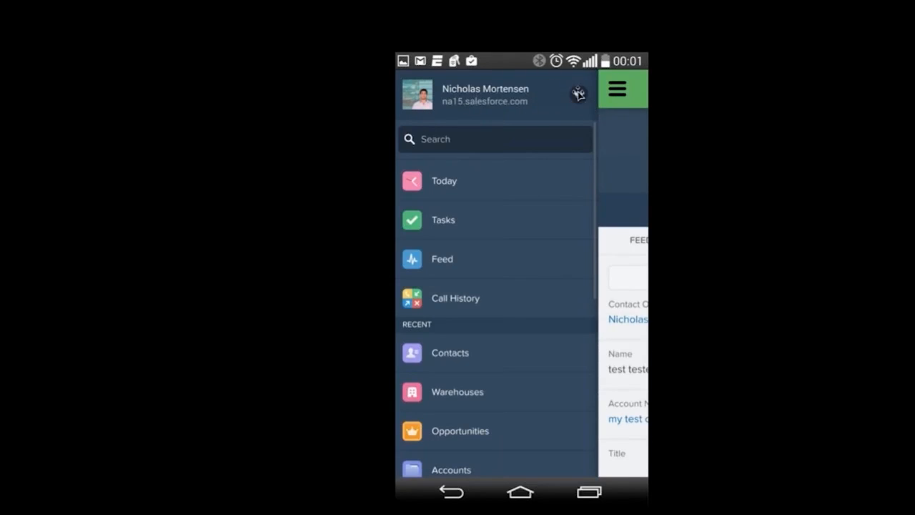
# - Look through slides 6 and 5 of the presentation, showing the Recently Viewed Accounts list and the Opportunities list actions
pyautogui.click(578, 94)
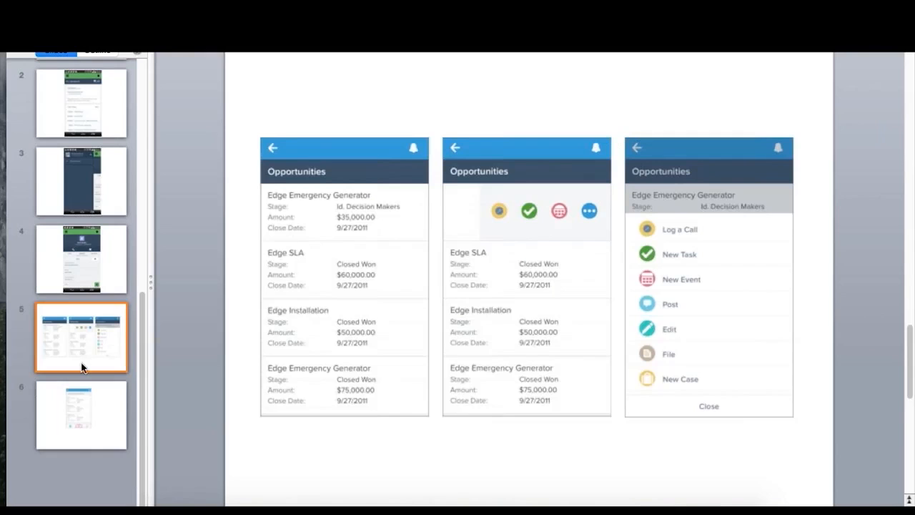
pyautogui.click(82, 415)
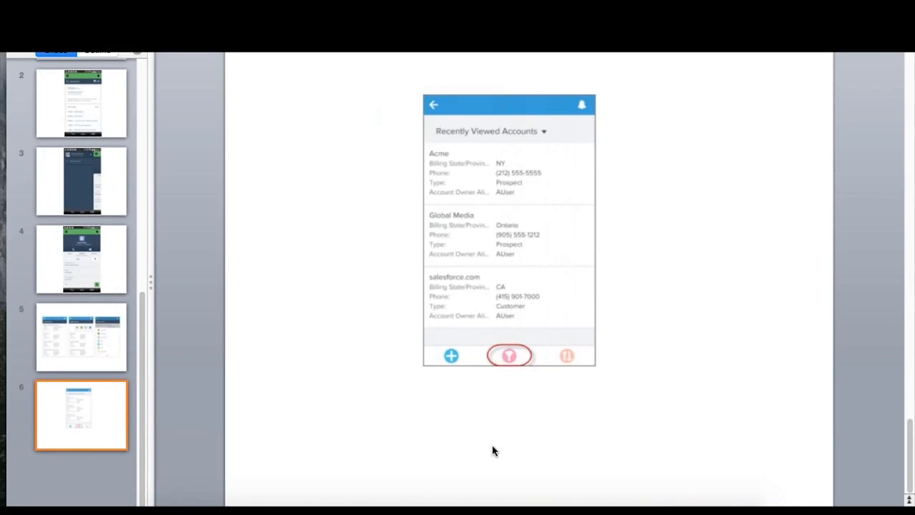
pyautogui.click(118, 339)
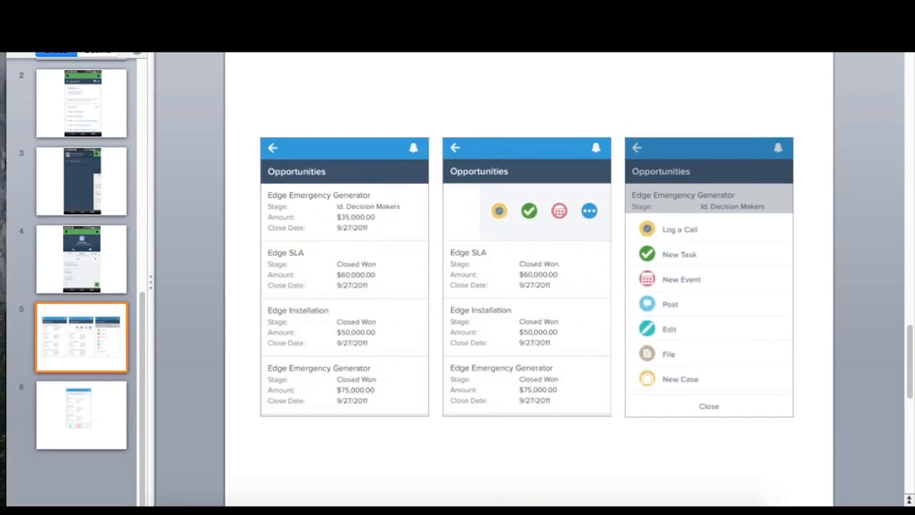
pyautogui.press('super+Tab')
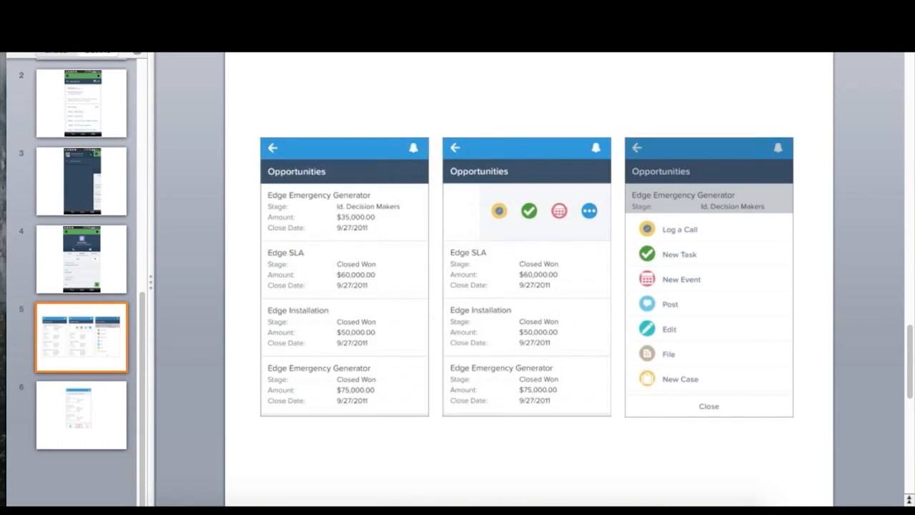